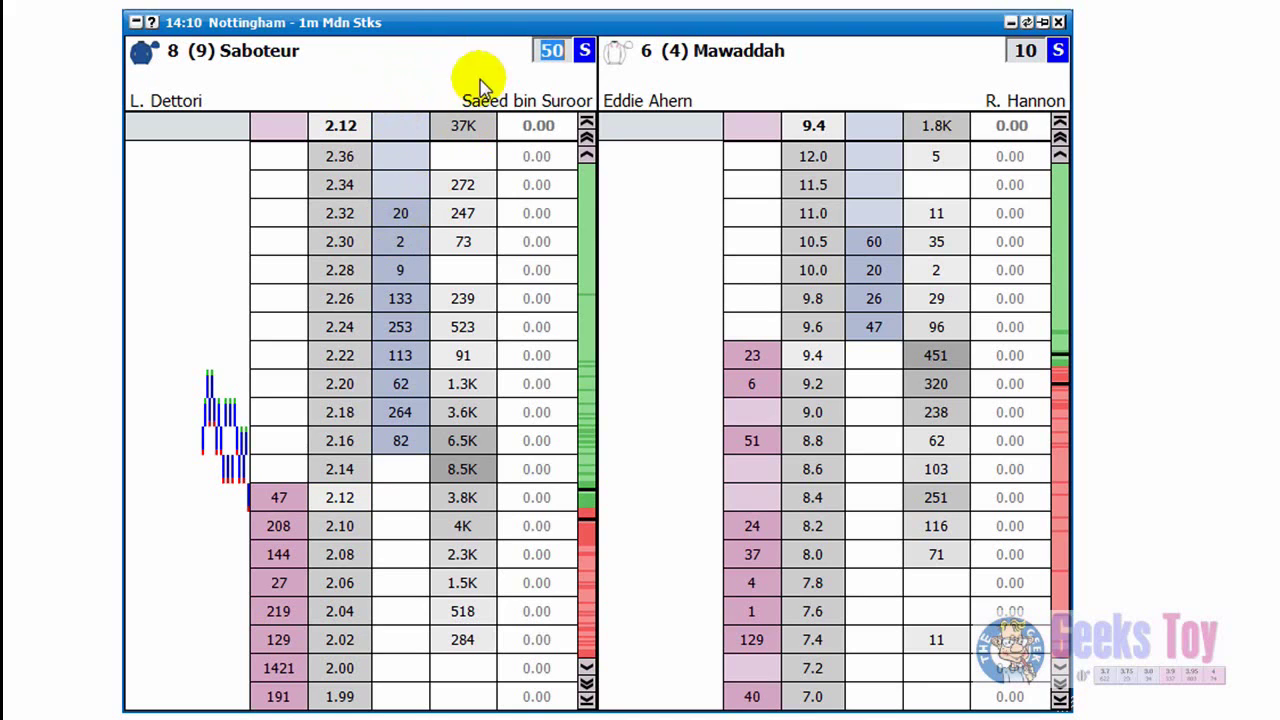
# Set Saboteur's stake to a custom amount of 12.
pyautogui.click(541, 58)
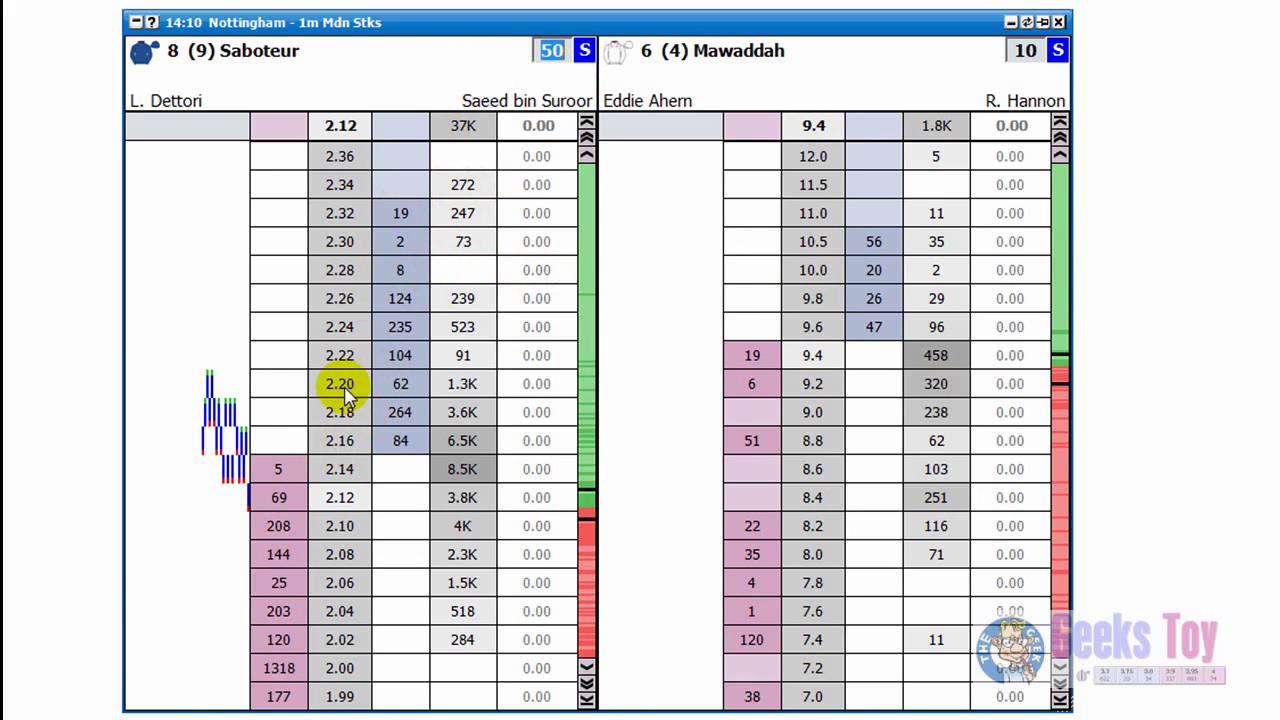
pyautogui.write('12')
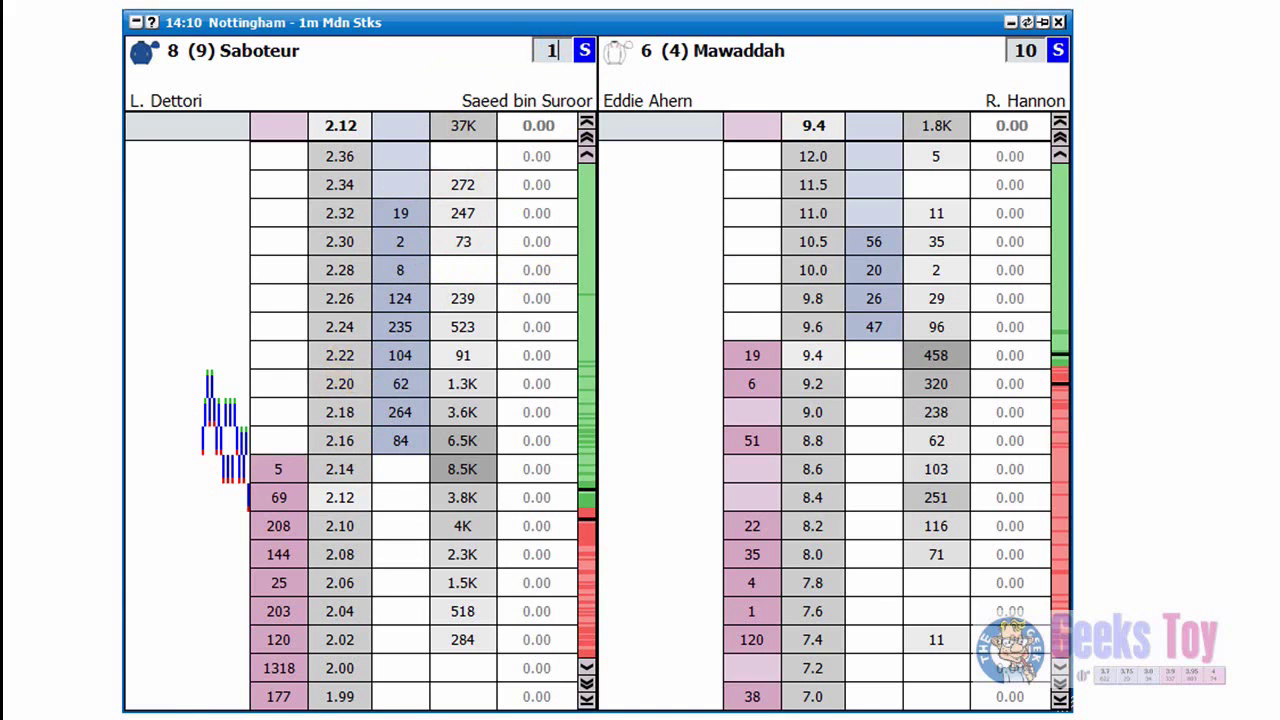
pyautogui.click(406, 356)
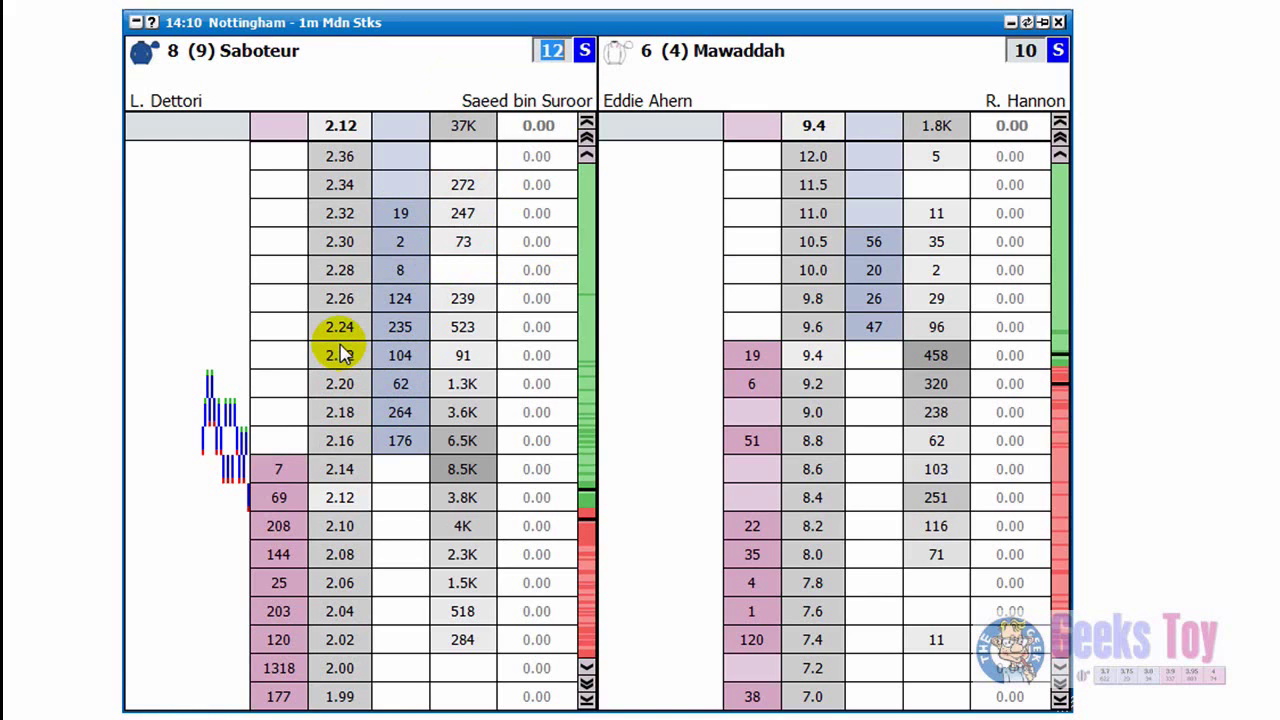
# Set Saboteur's stake to a custom decimal amount of 18.72.
pyautogui.write('1')
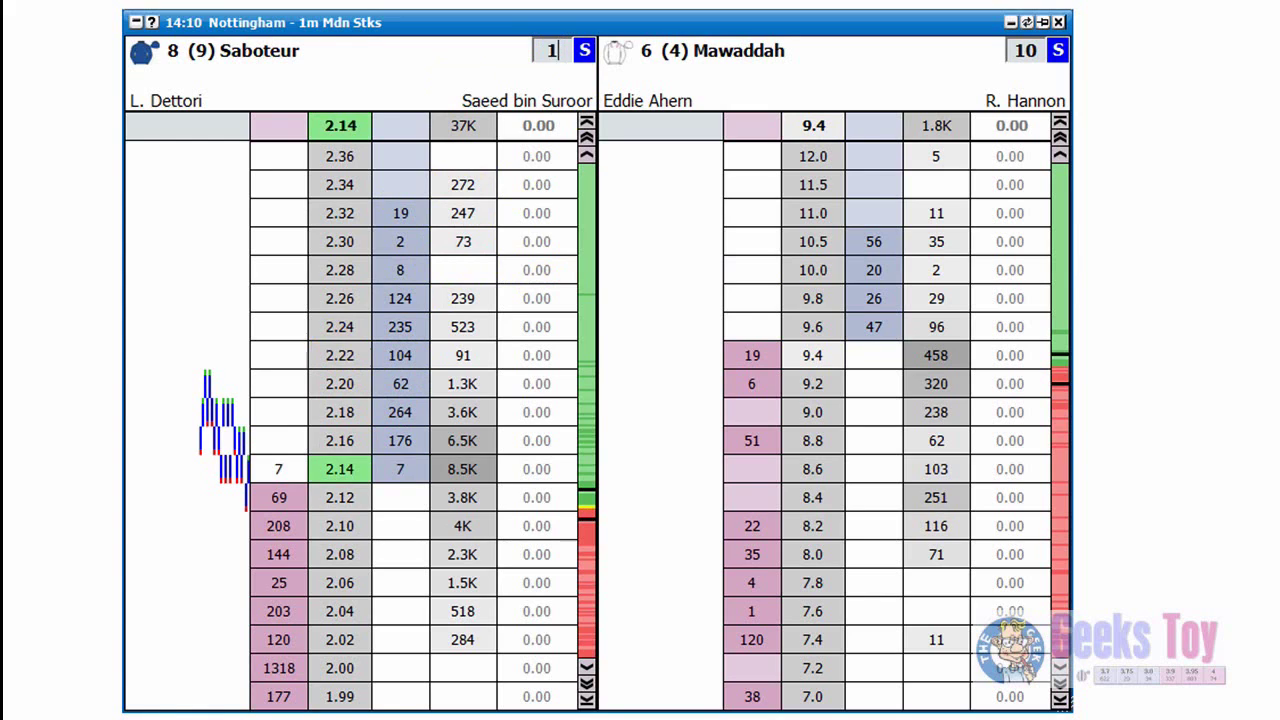
pyautogui.write('8.72')
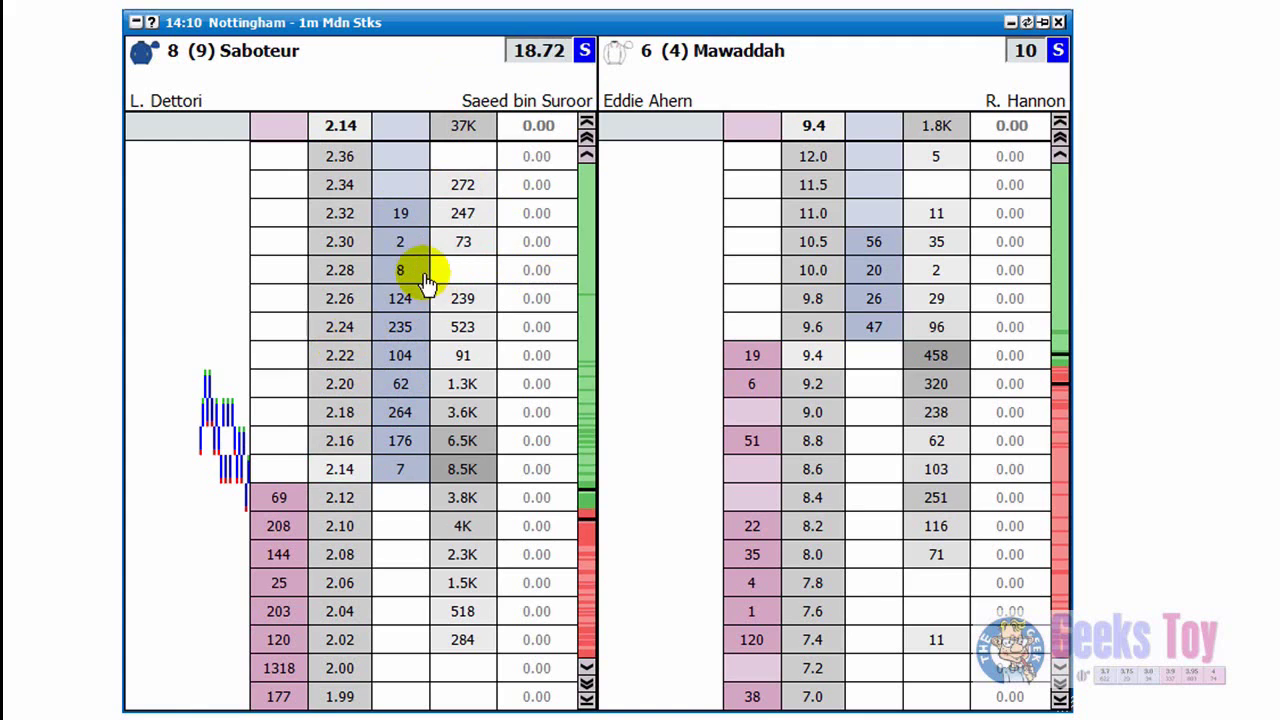
pyautogui.click(405, 270)
# Replace Saboteur's stake with a custom amount of 20.
pyautogui.click(531, 49)
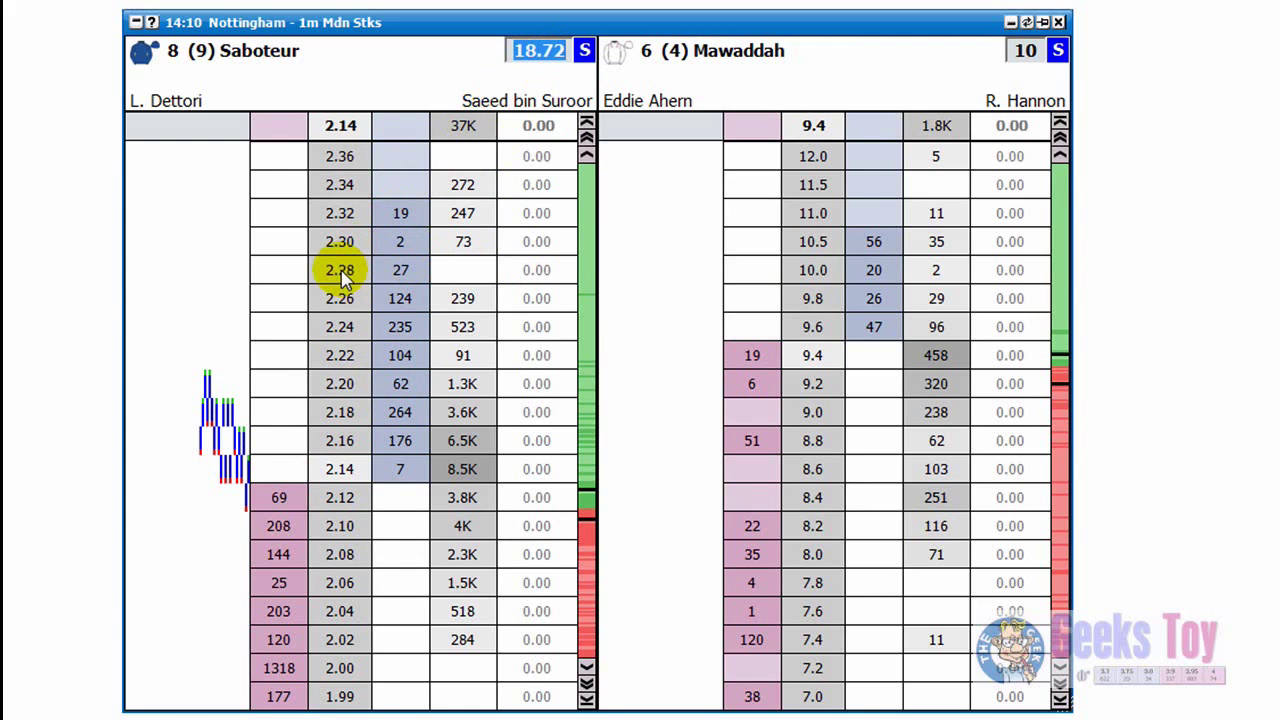
pyautogui.click(493, 57)
pyautogui.write('20')
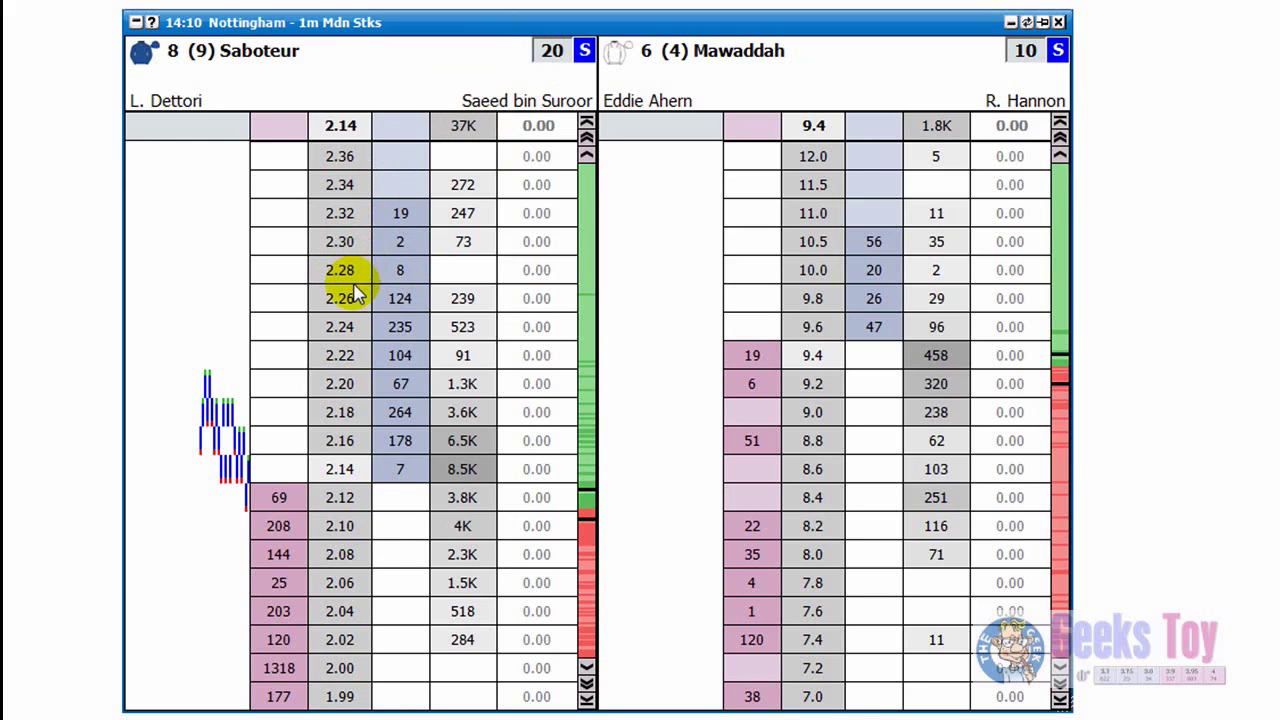
pyautogui.scroll(-5, 362, 272)
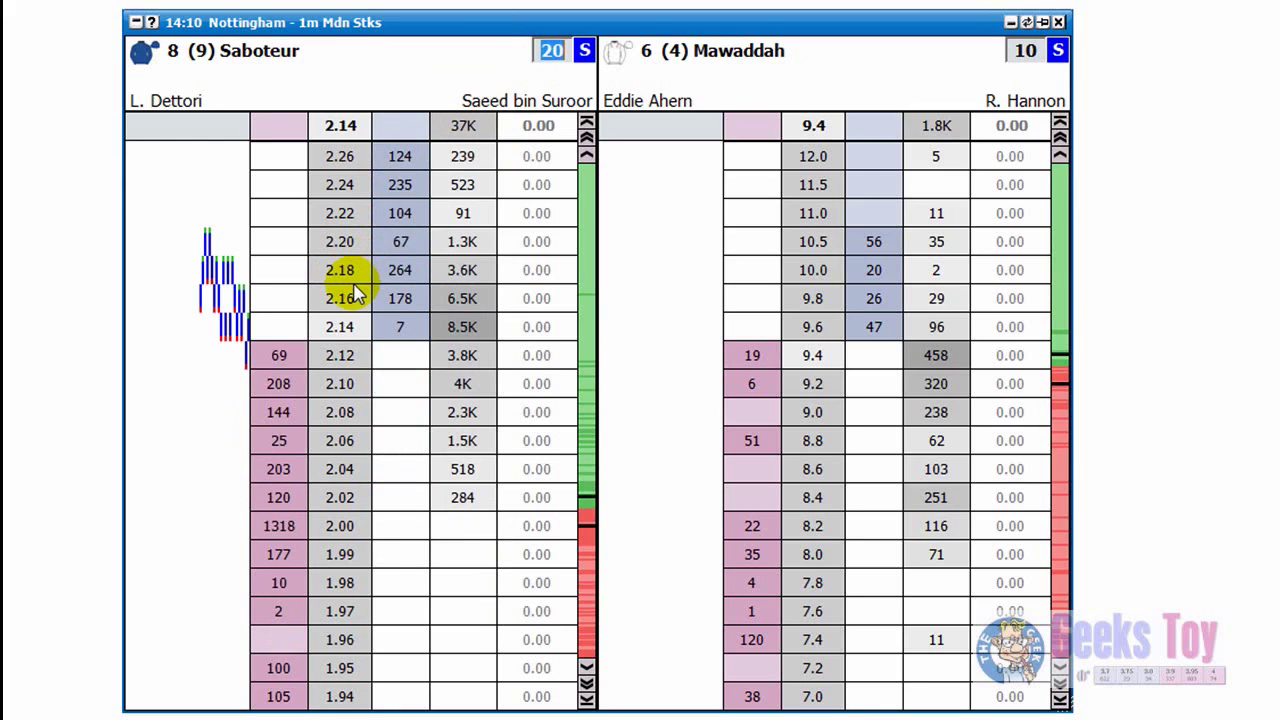
# Apply the preset stake of 25 to Saboteur, followed by the preset stake of 100.
pyautogui.click(540, 65)
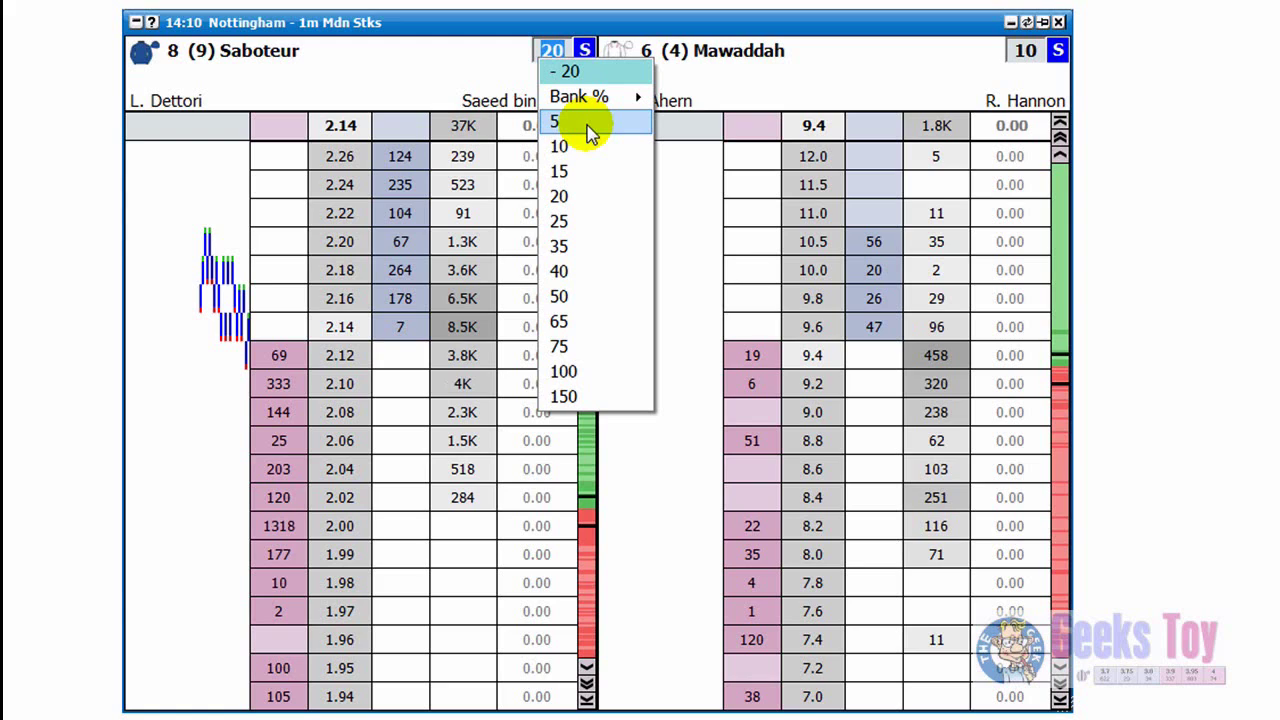
pyautogui.click(558, 225)
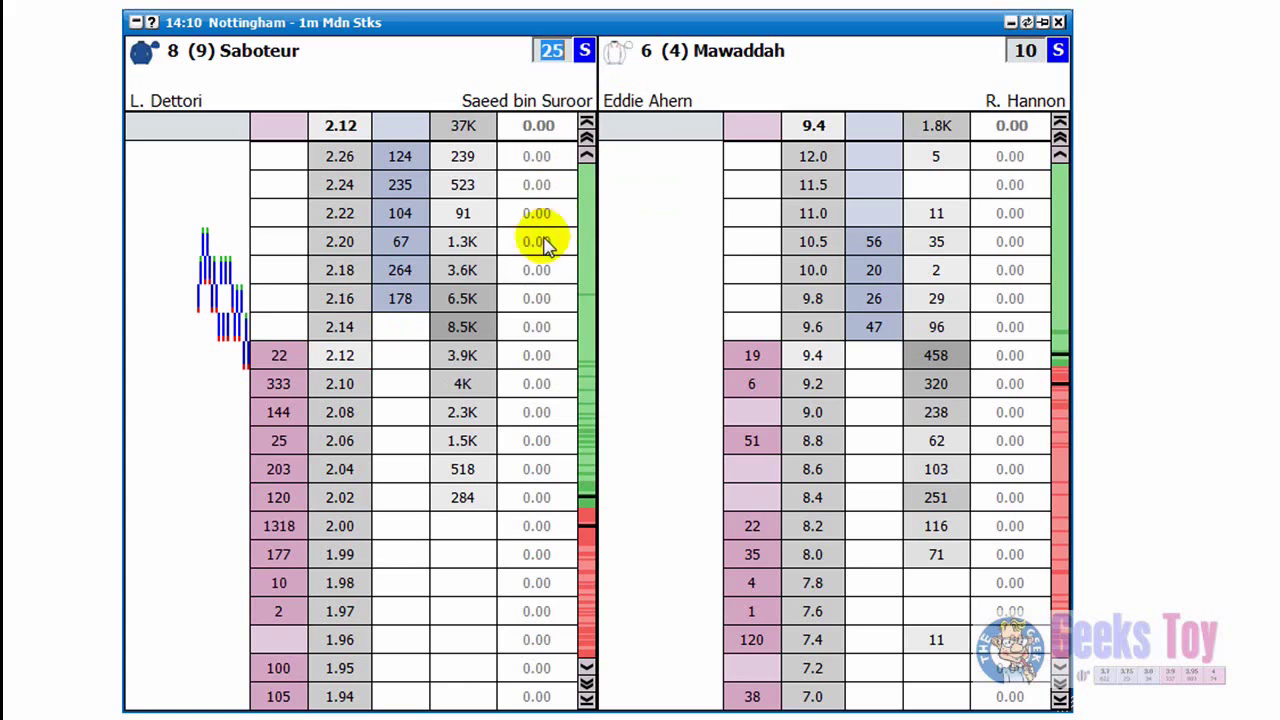
pyautogui.click(550, 53)
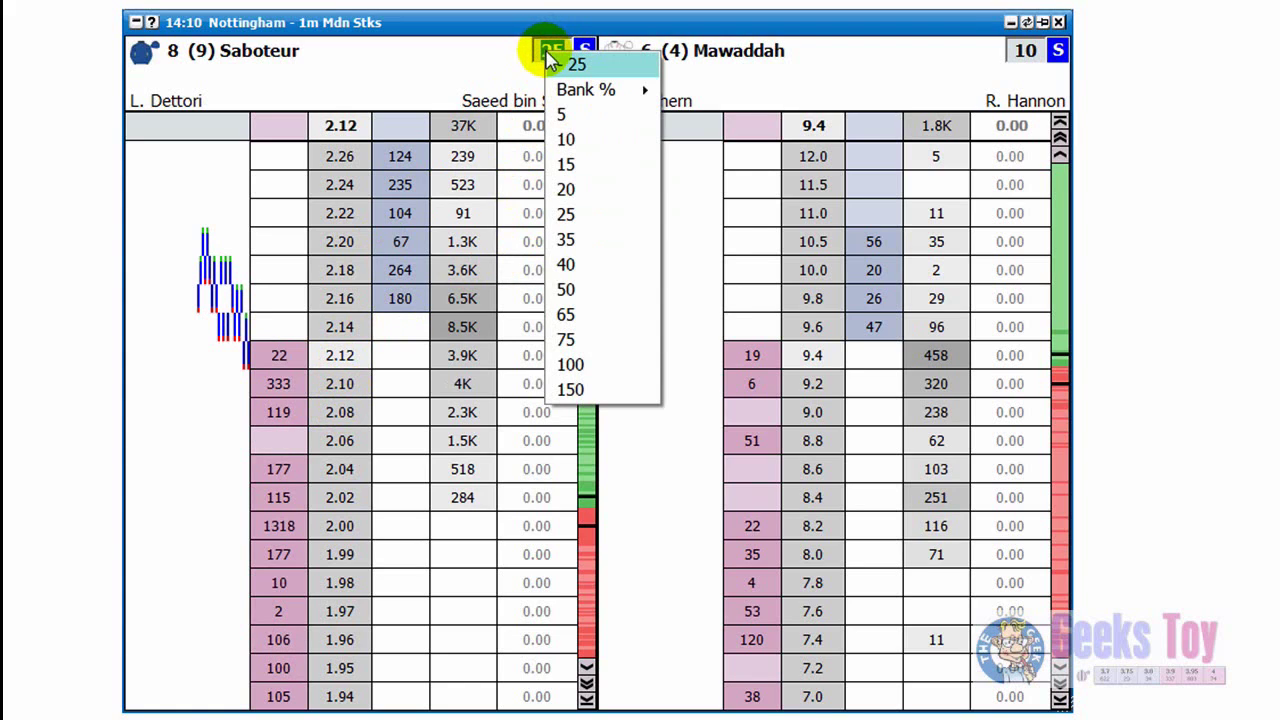
pyautogui.click(572, 366)
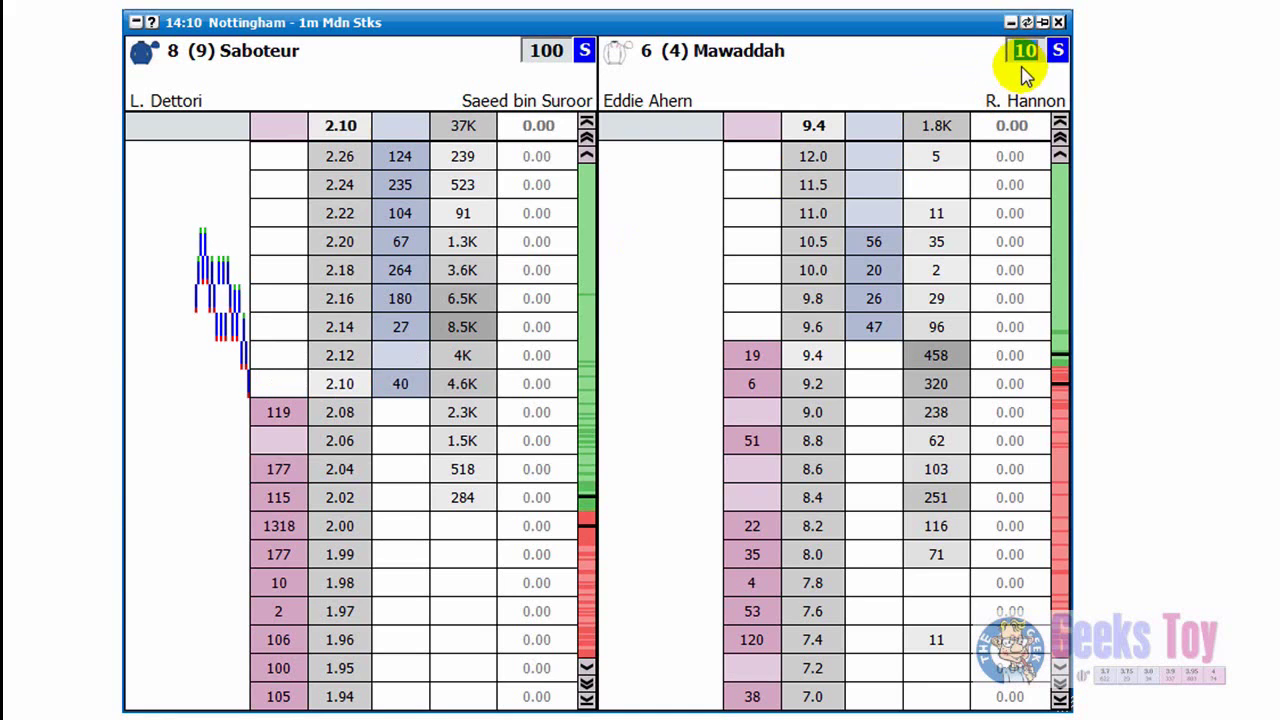
# Apply the preset stake of 50 to both Saboteur and Mawaddah, followed by the preset stake of 35 for both runners.
pyautogui.rightClick(535, 55)
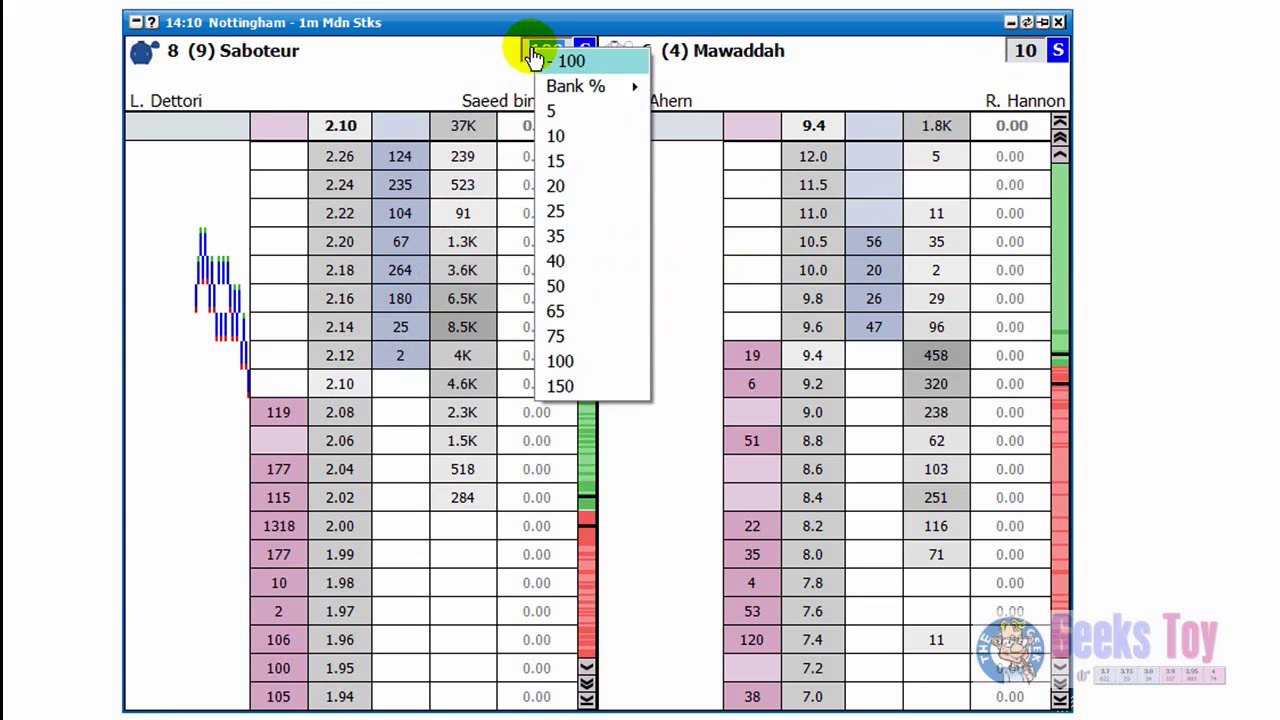
pyautogui.click(588, 288)
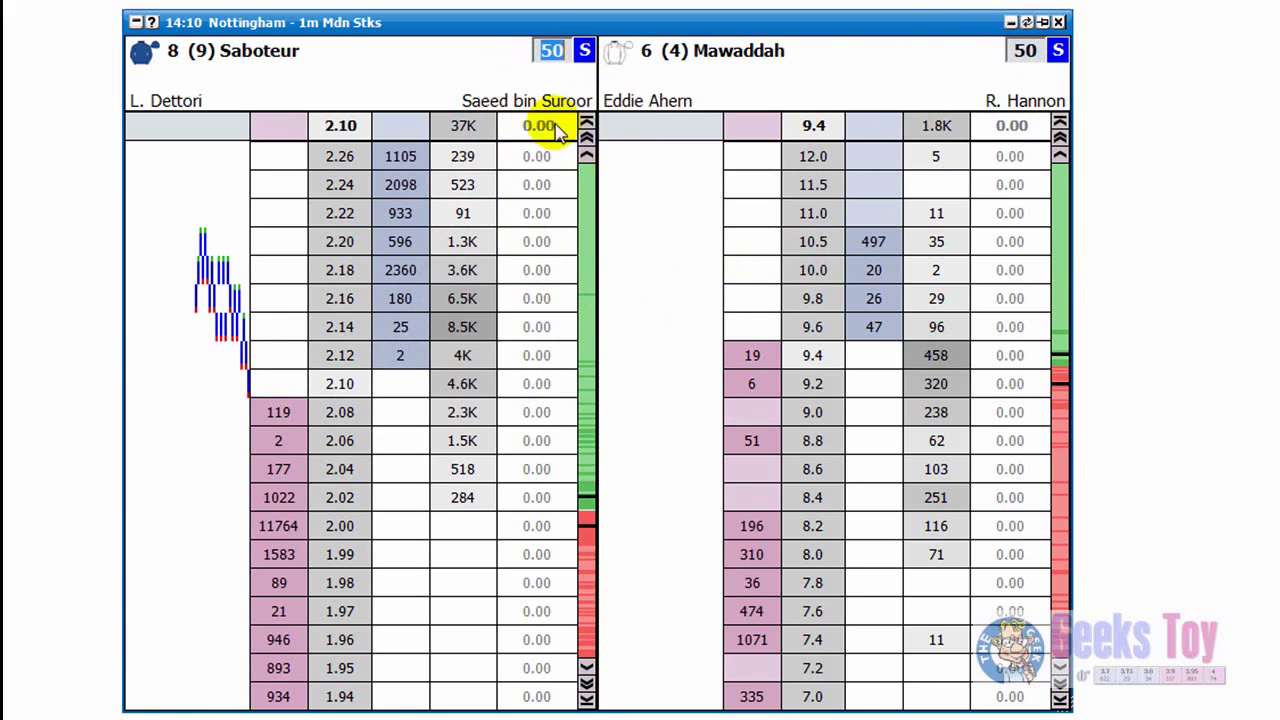
pyautogui.click(548, 52)
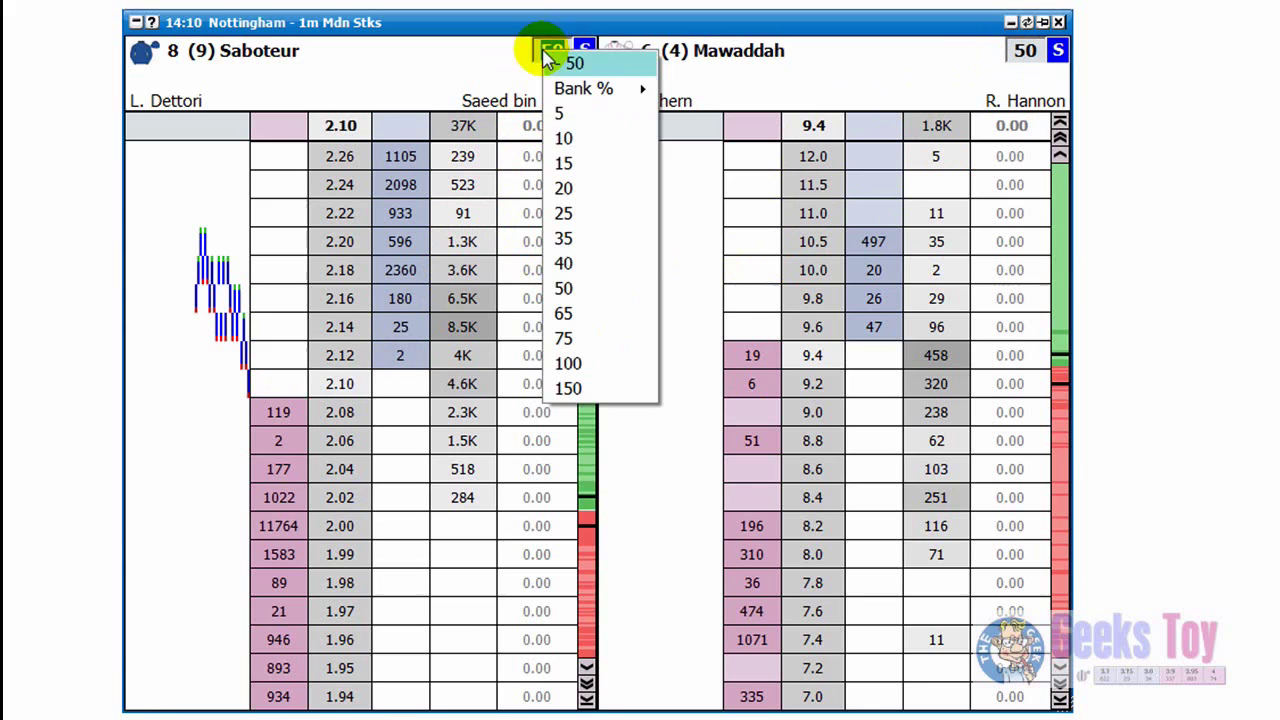
pyautogui.click(577, 247)
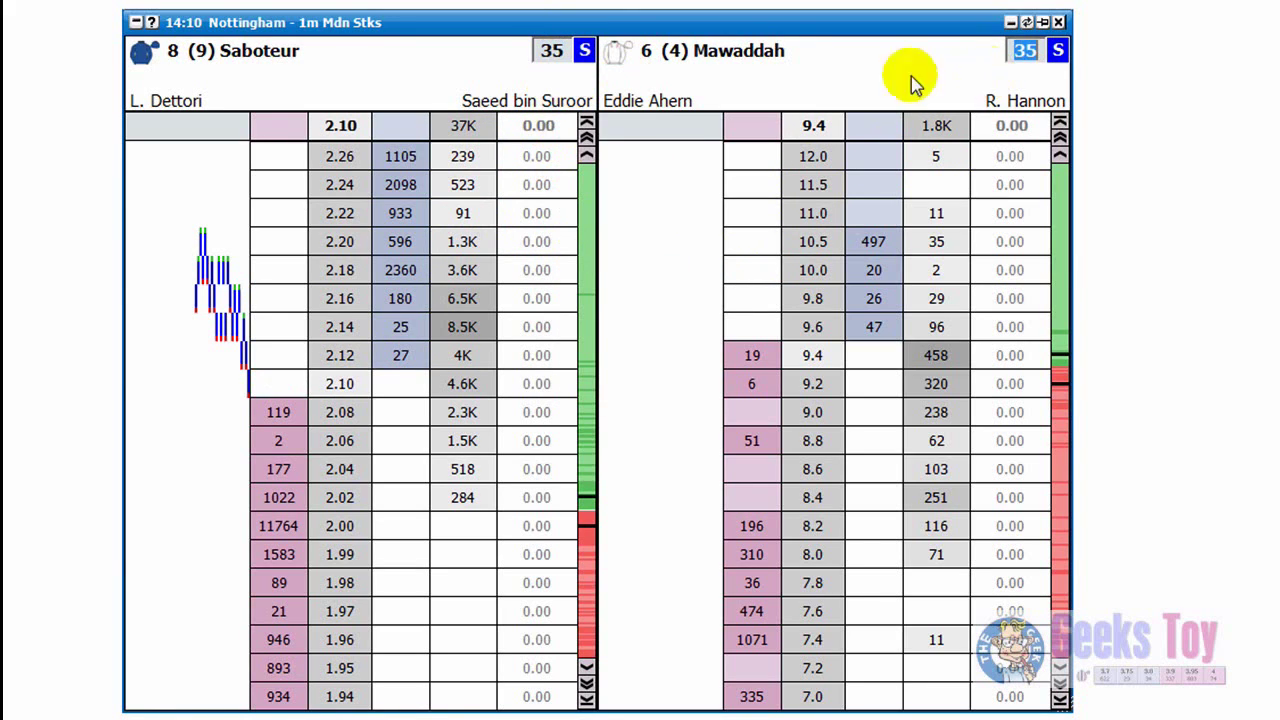
# Apply the preset stake of 50 to Saboteur only and view the list of preset stakes.
pyautogui.click(545, 62)
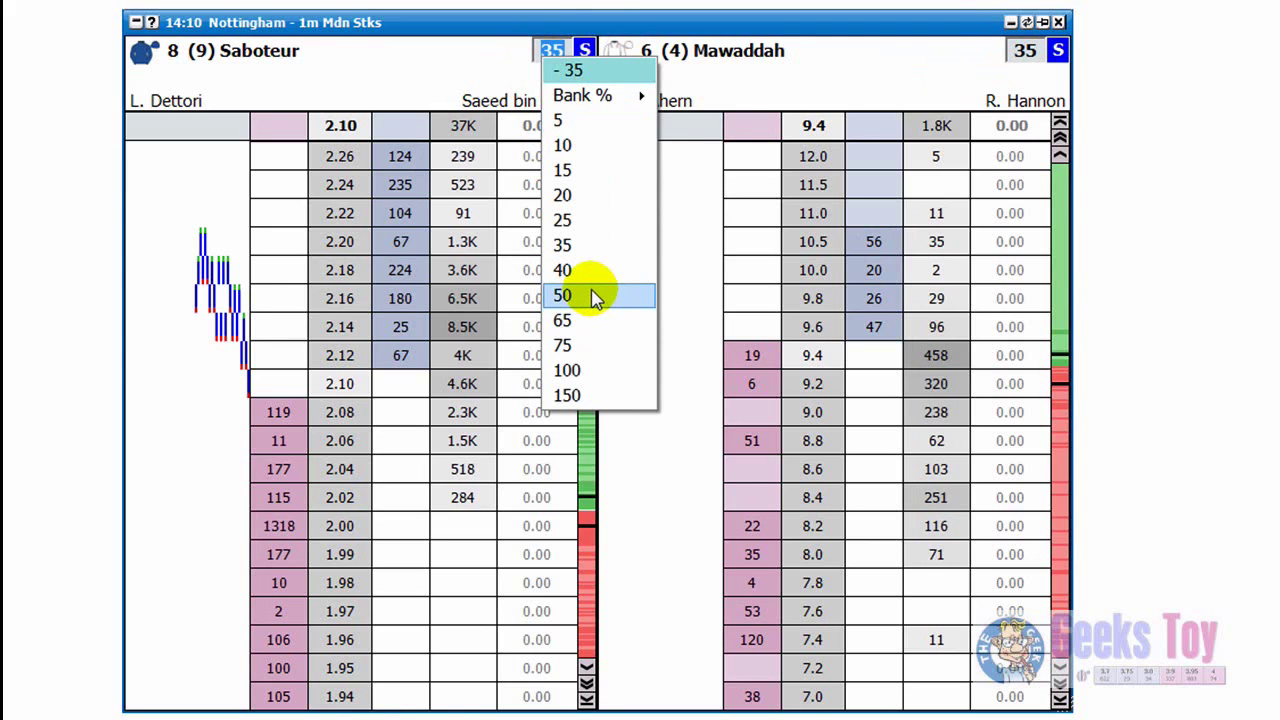
pyautogui.click(595, 298)
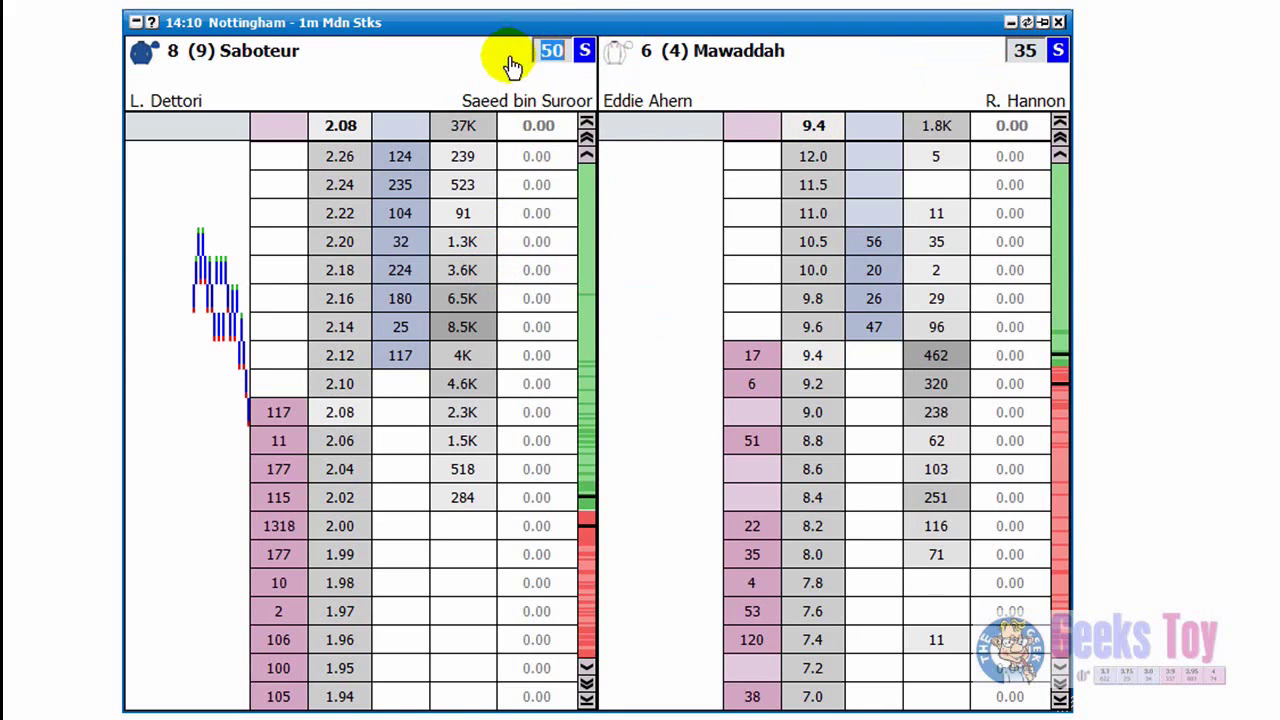
pyautogui.click(545, 58)
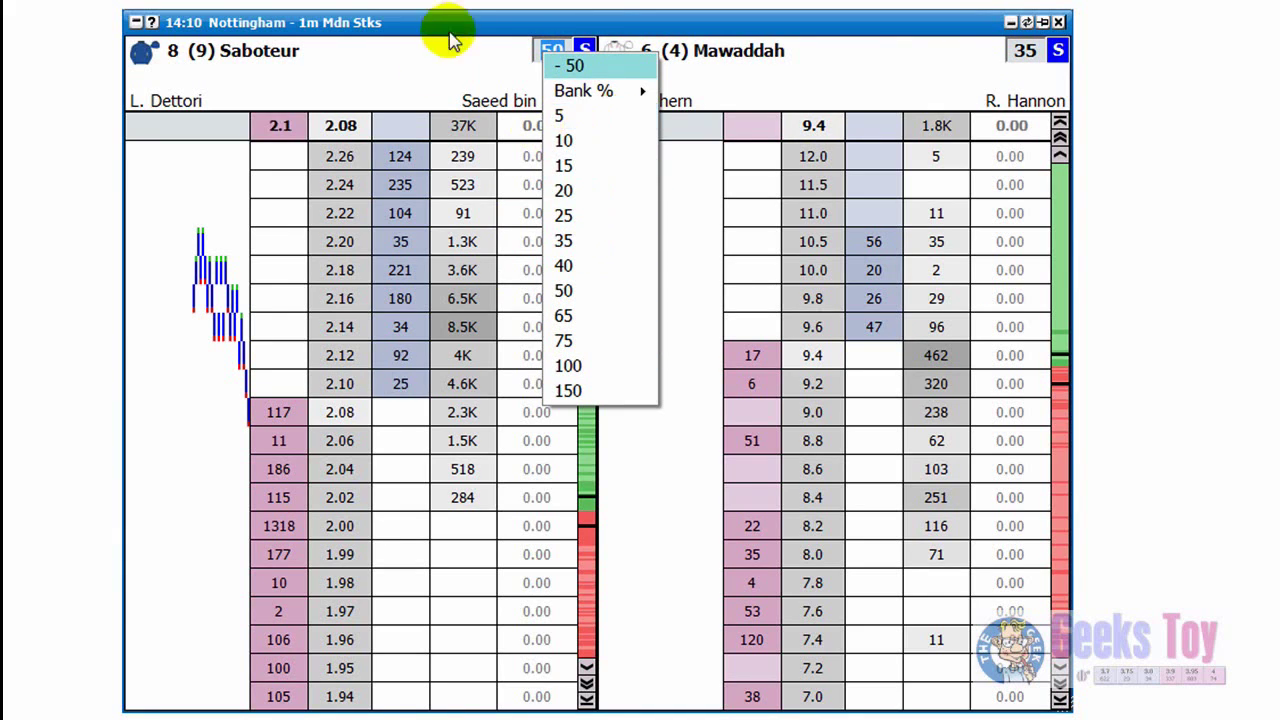
pyautogui.click(460, 32)
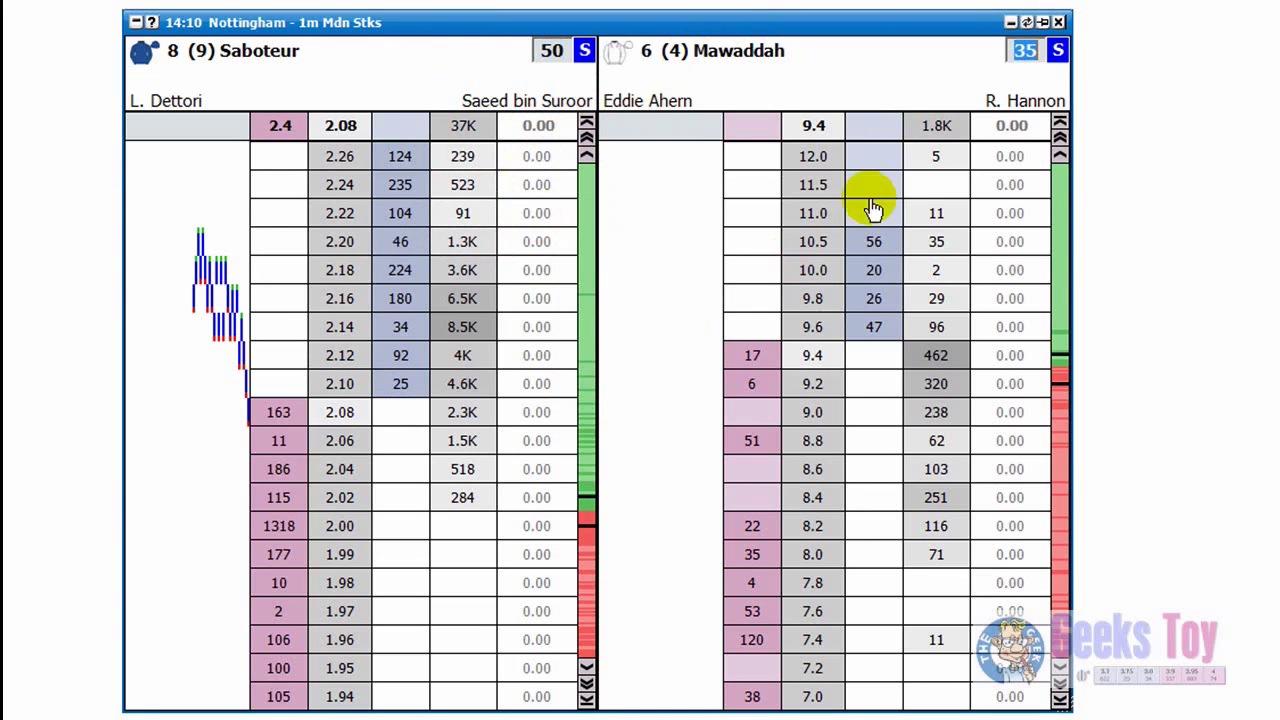
# Set Saboteur's stake to 18, add that amount to the preset stakes and check the list.
pyautogui.click(552, 50)
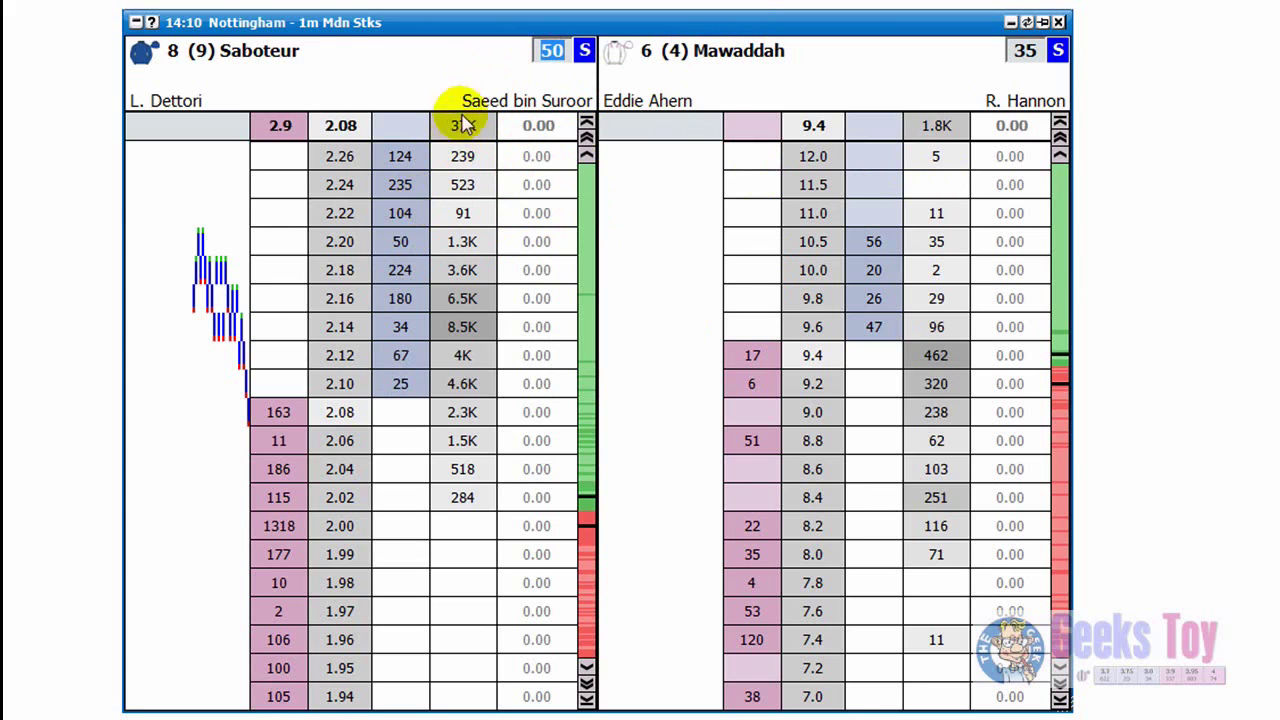
pyautogui.write('18')
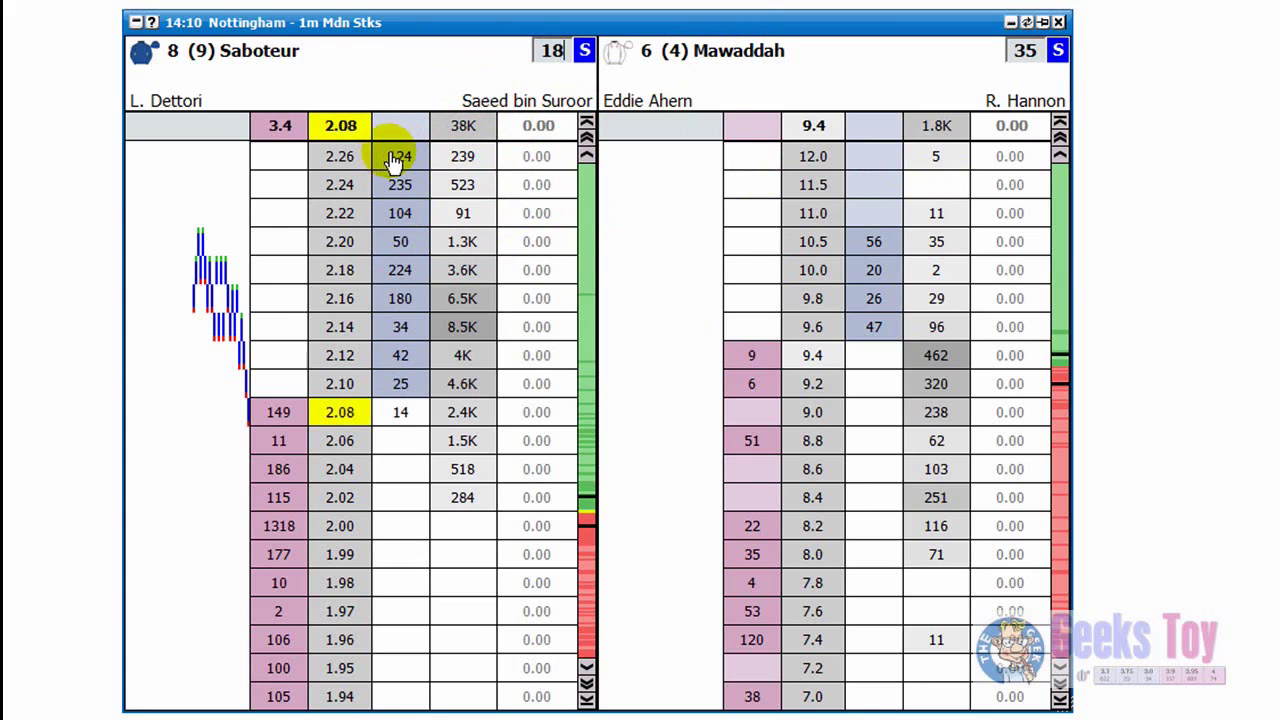
pyautogui.click(548, 54)
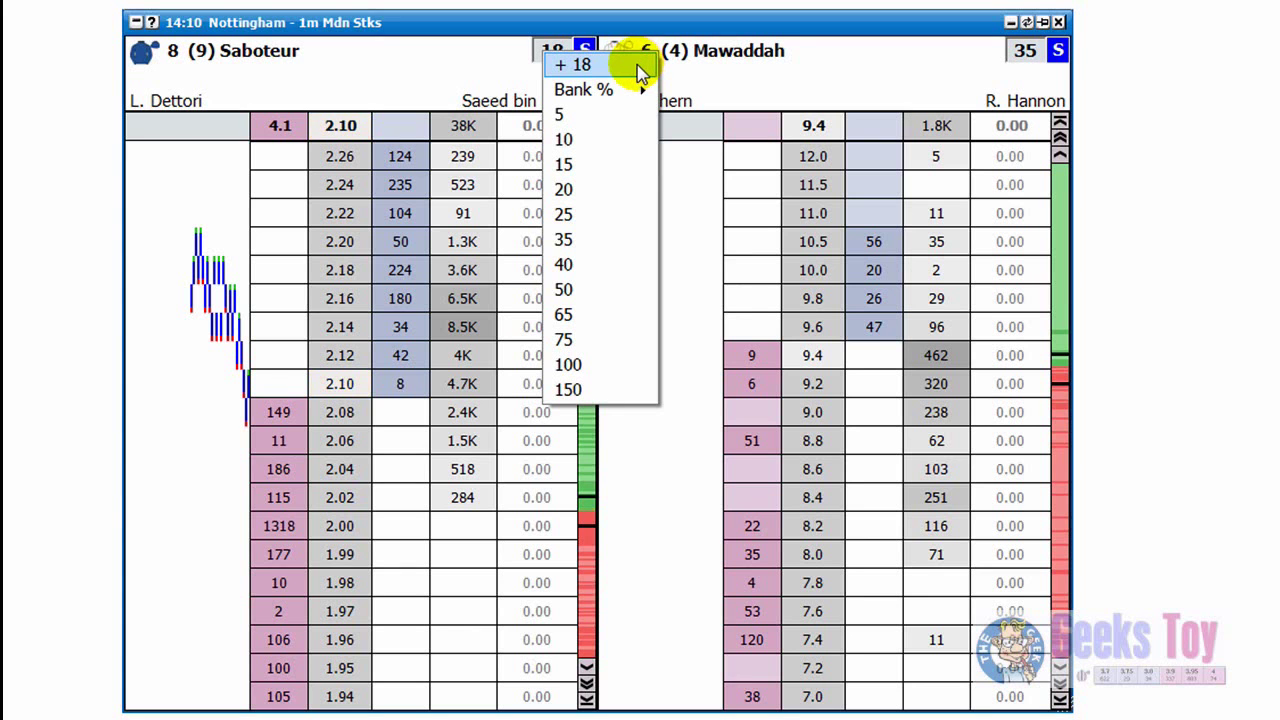
pyautogui.click(640, 68)
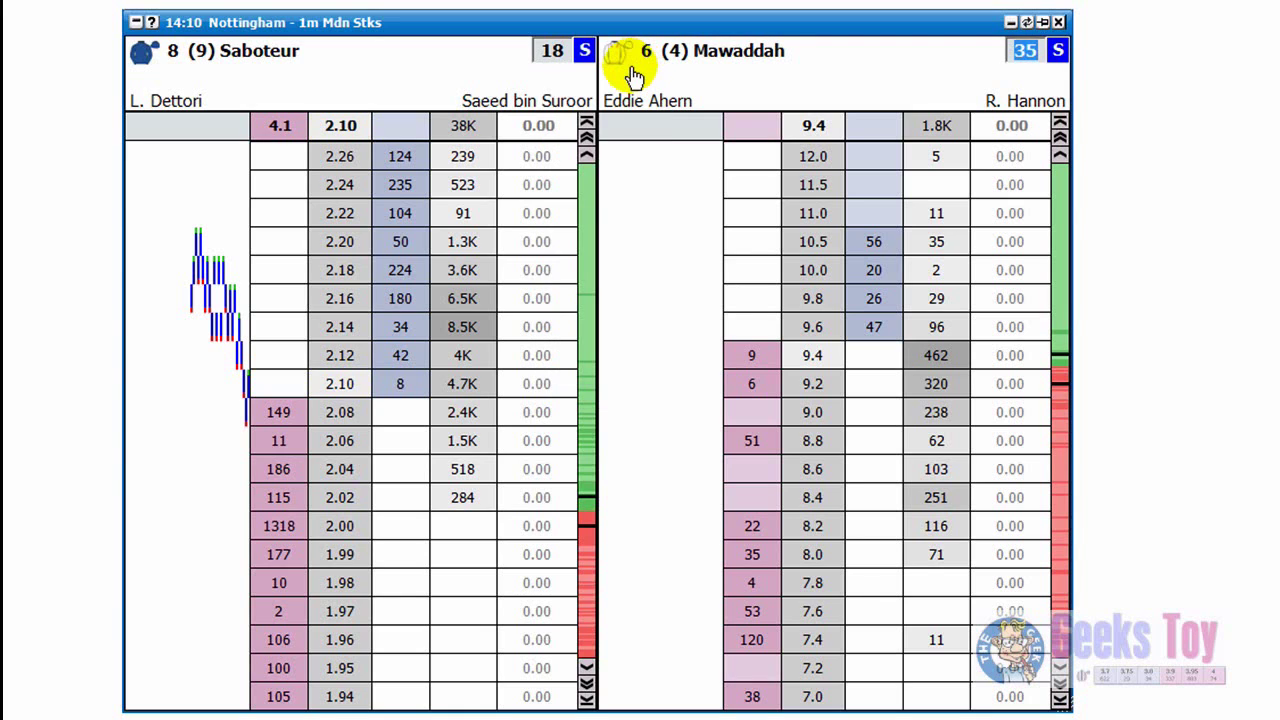
pyautogui.click(556, 56)
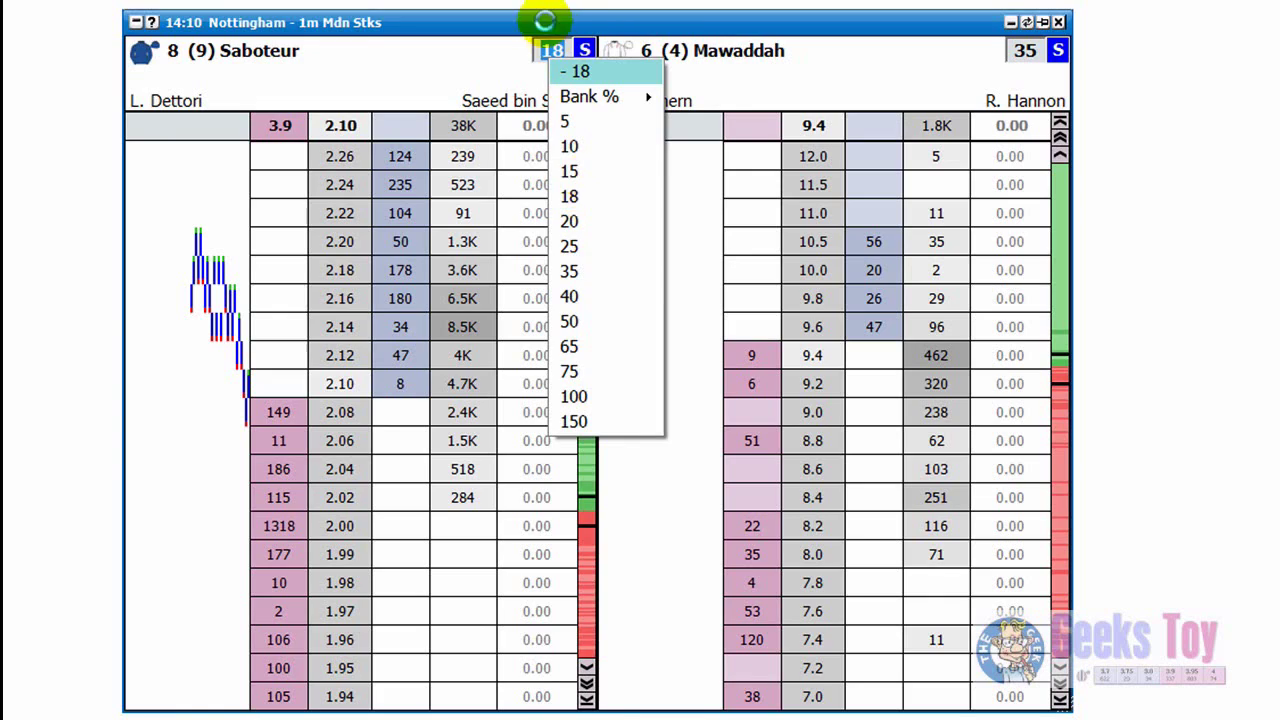
pyautogui.click(505, 28)
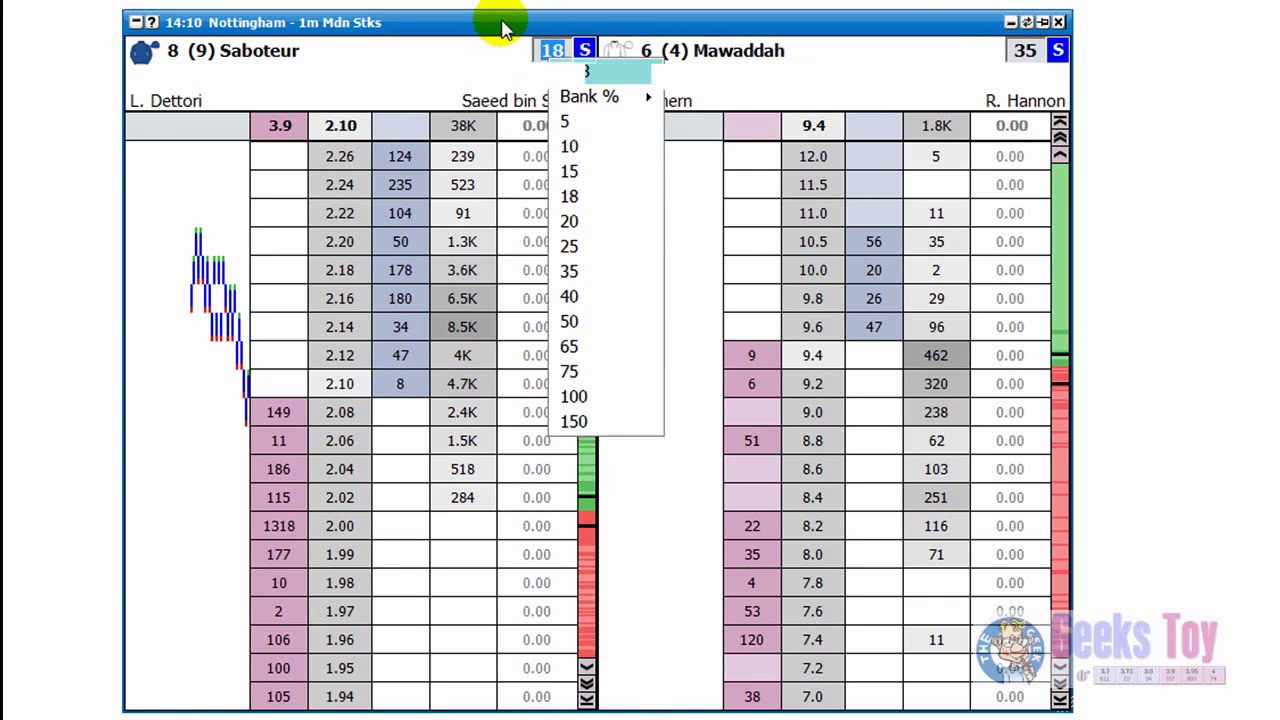
# Set Saboteur's stake to 200, add that amount to the preset stakes and review the list.
pyautogui.write('200')
pyautogui.click(545, 52)
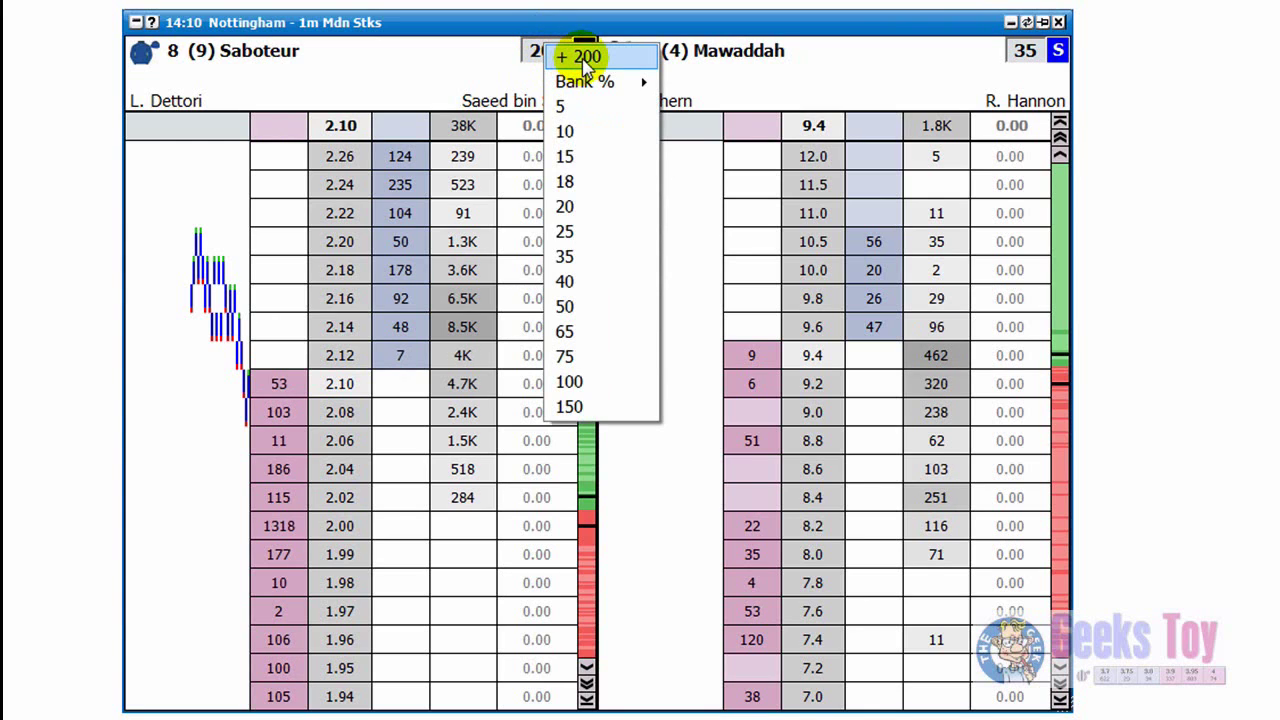
pyautogui.click(585, 58)
pyautogui.click(570, 55)
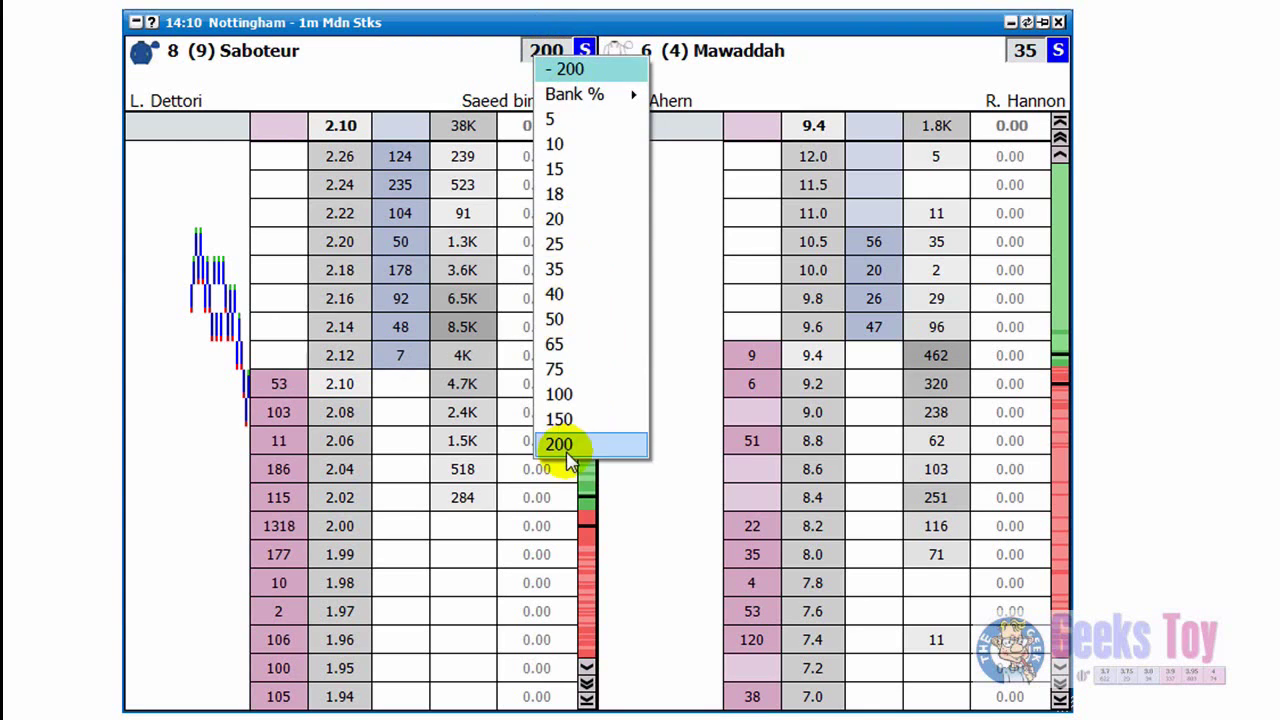
pyautogui.click(443, 23)
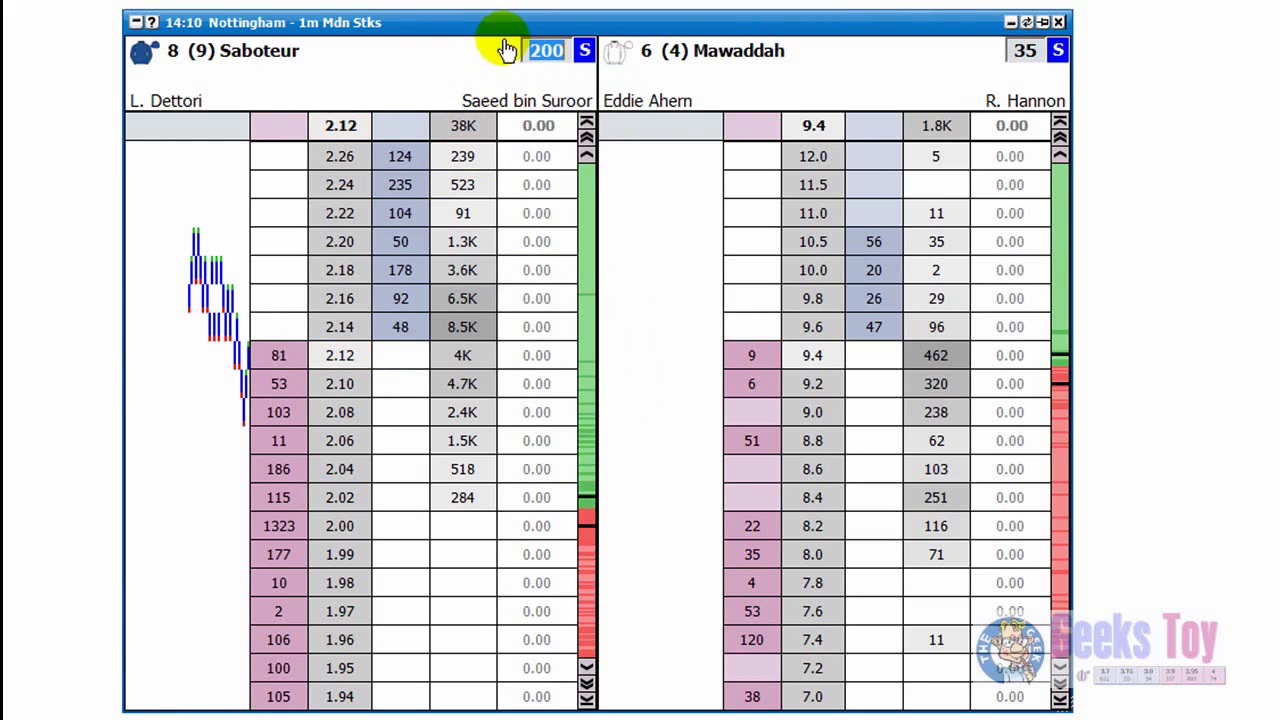
pyautogui.click(543, 55)
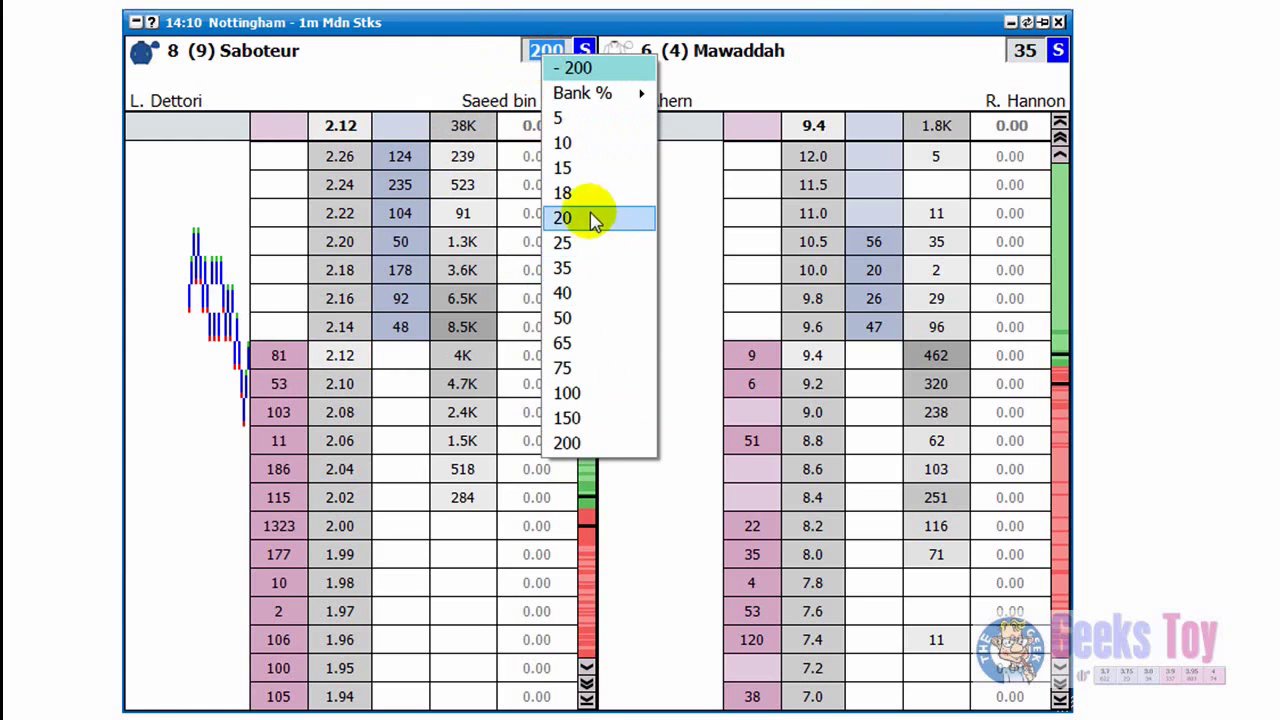
pyautogui.click(460, 28)
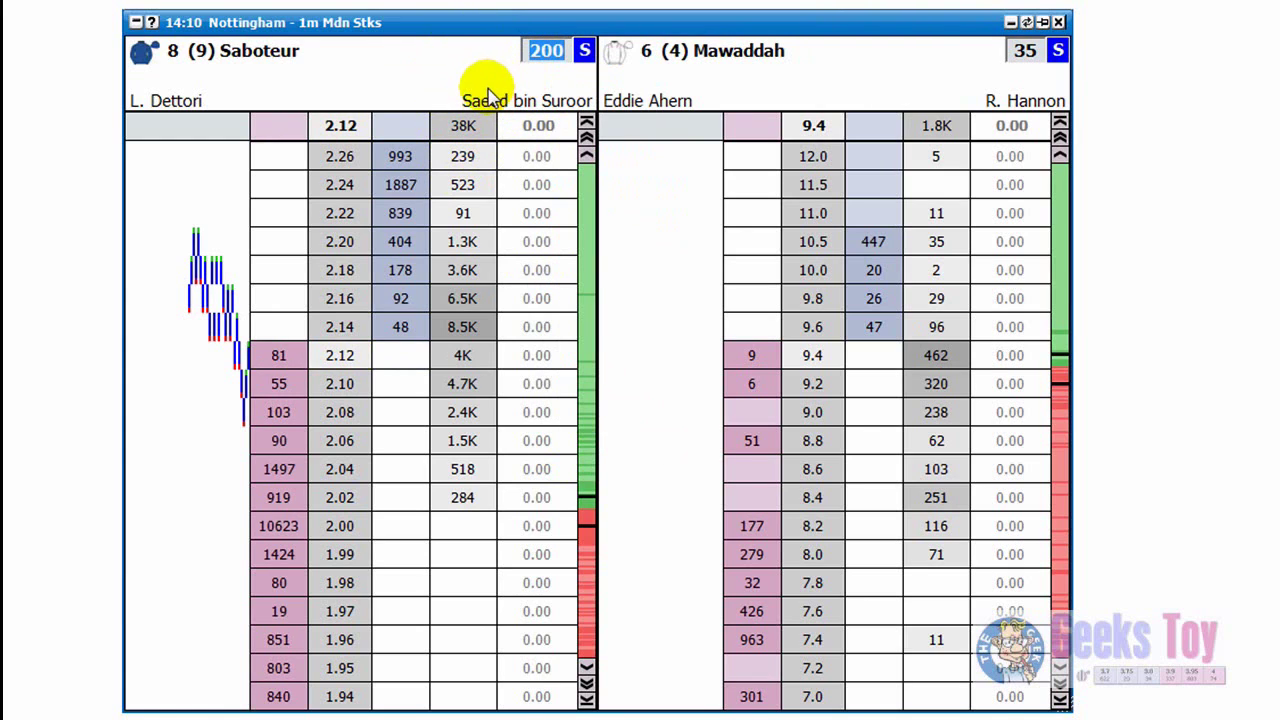
# Set Saboteur's stake to 18, remove the 18 entry from the preset stakes and check the list.
pyautogui.write('18')
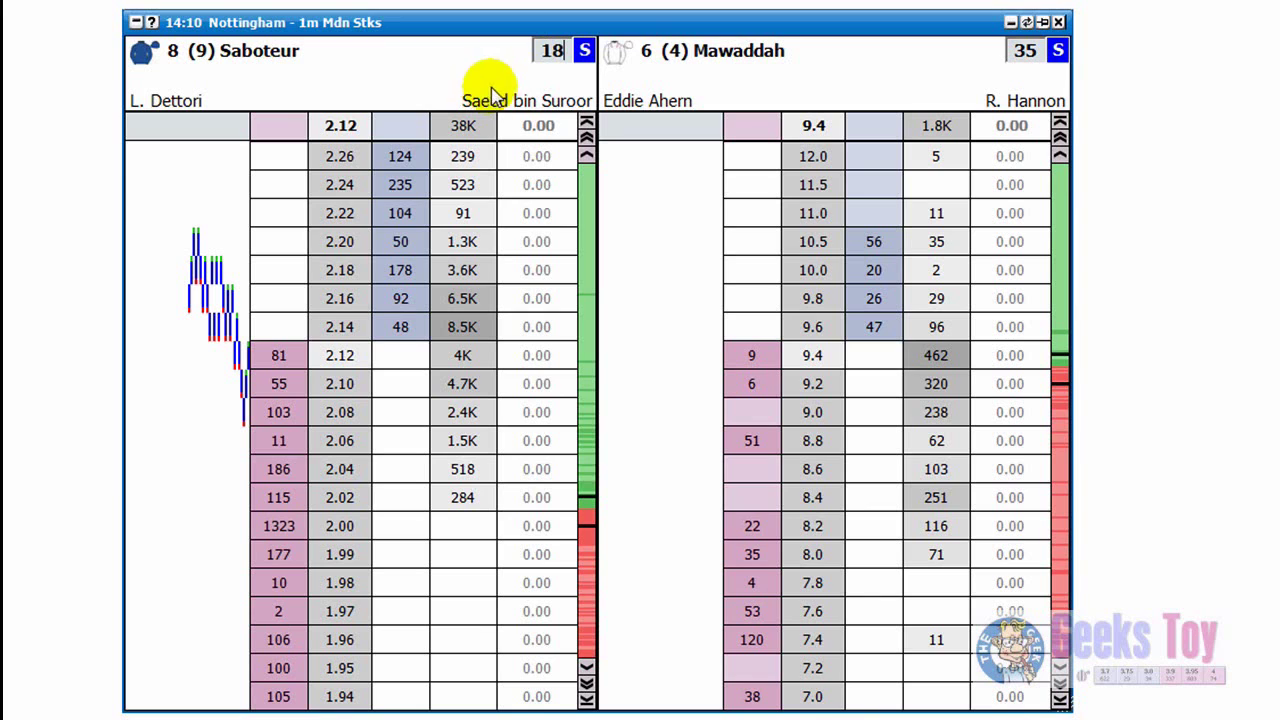
pyautogui.click(548, 52)
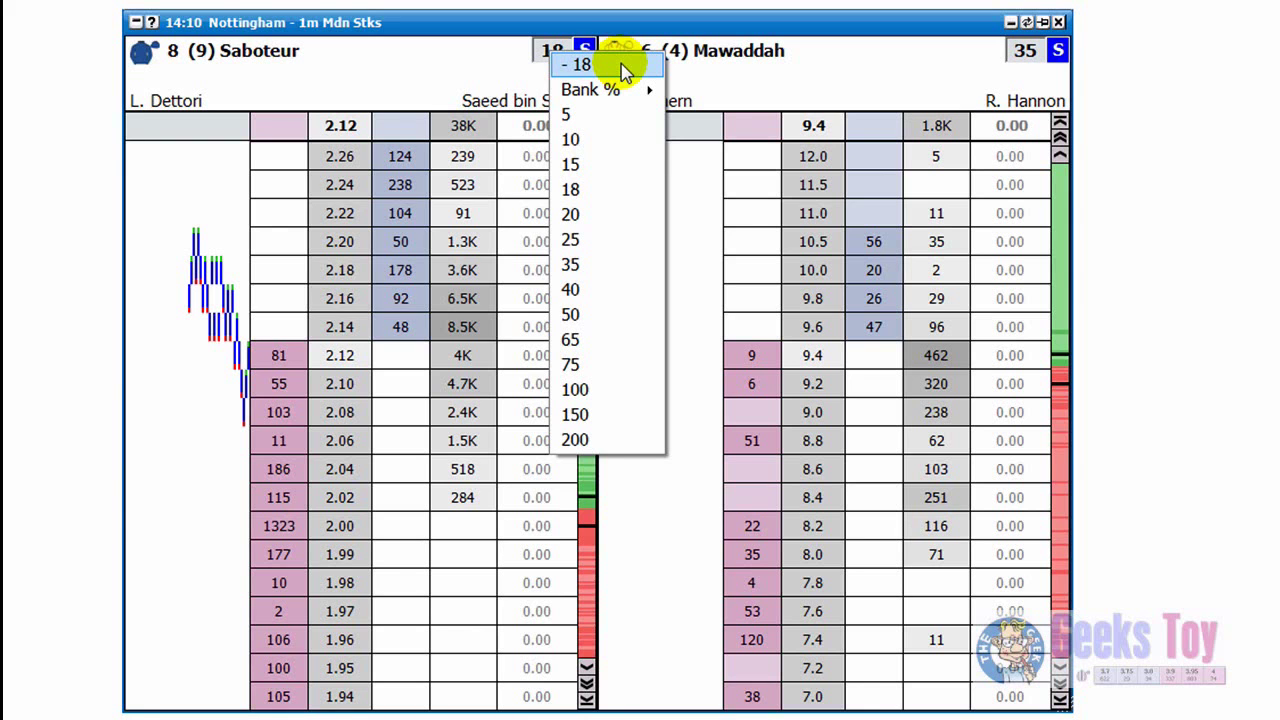
pyautogui.click(624, 68)
pyautogui.click(548, 52)
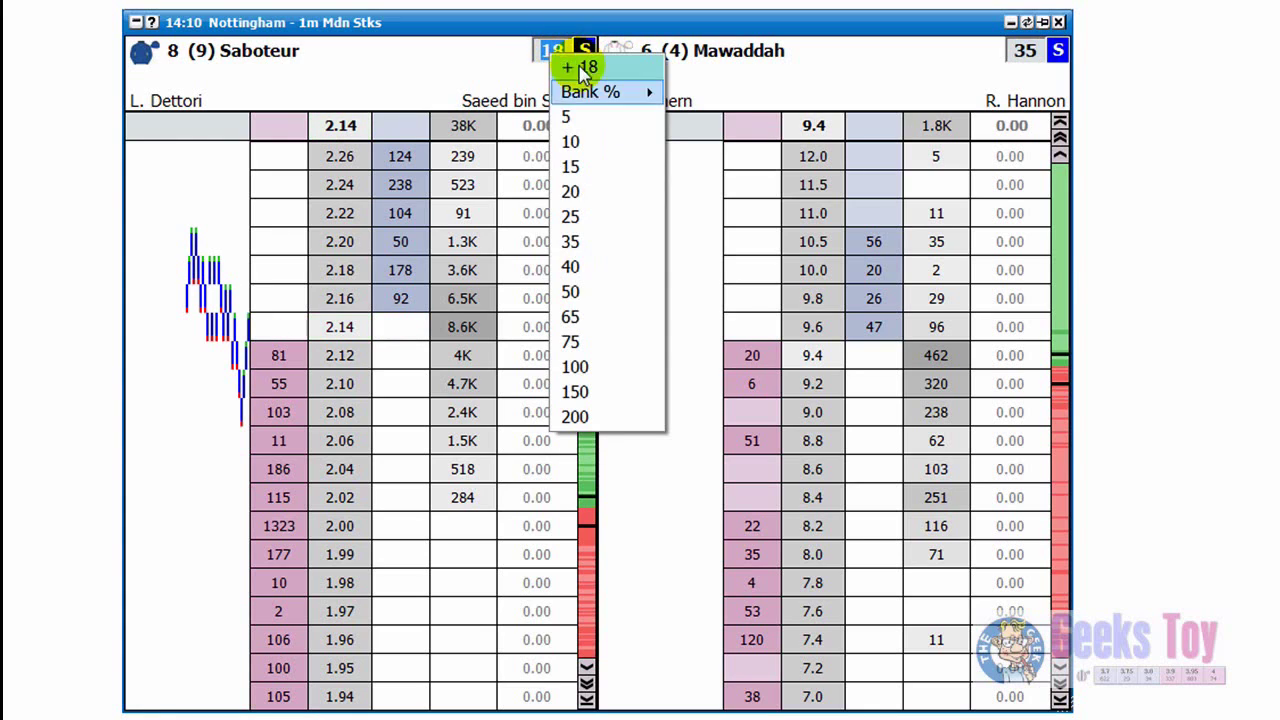
pyautogui.click(523, 71)
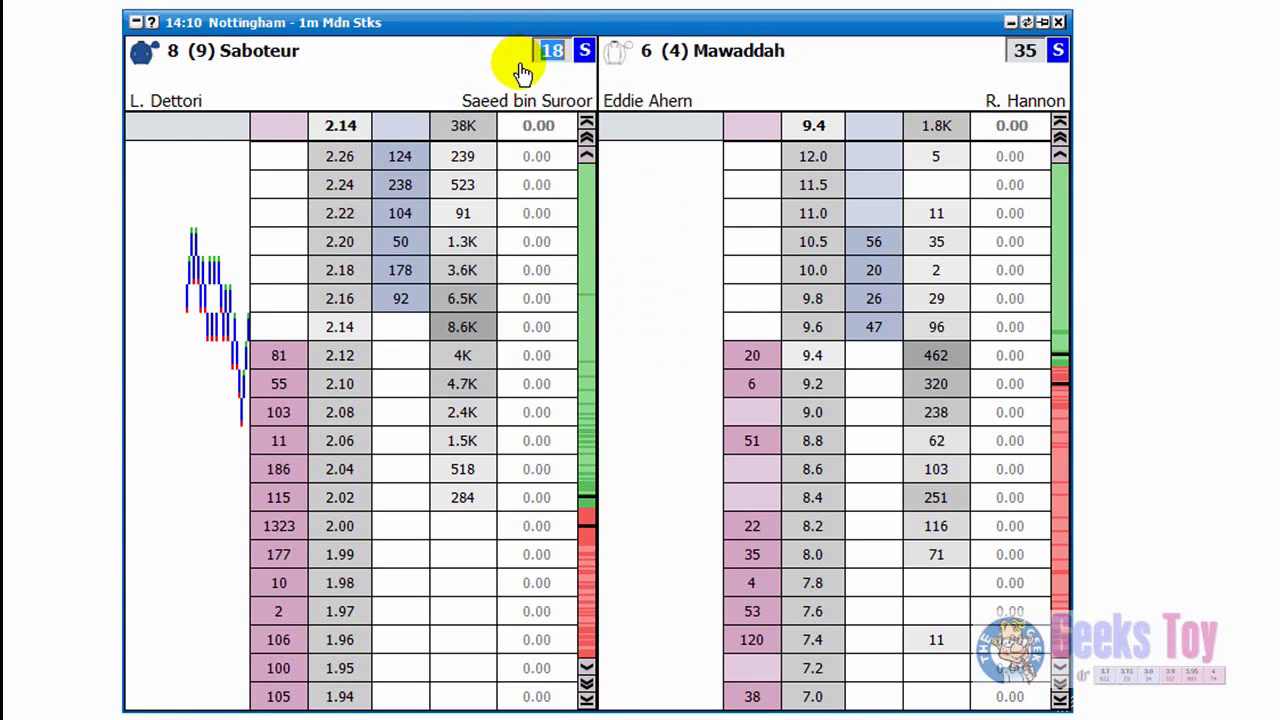
# Set Saboteur's stake to 200, remove the 200 entry from the preset stakes and check the list.
pyautogui.write('200')
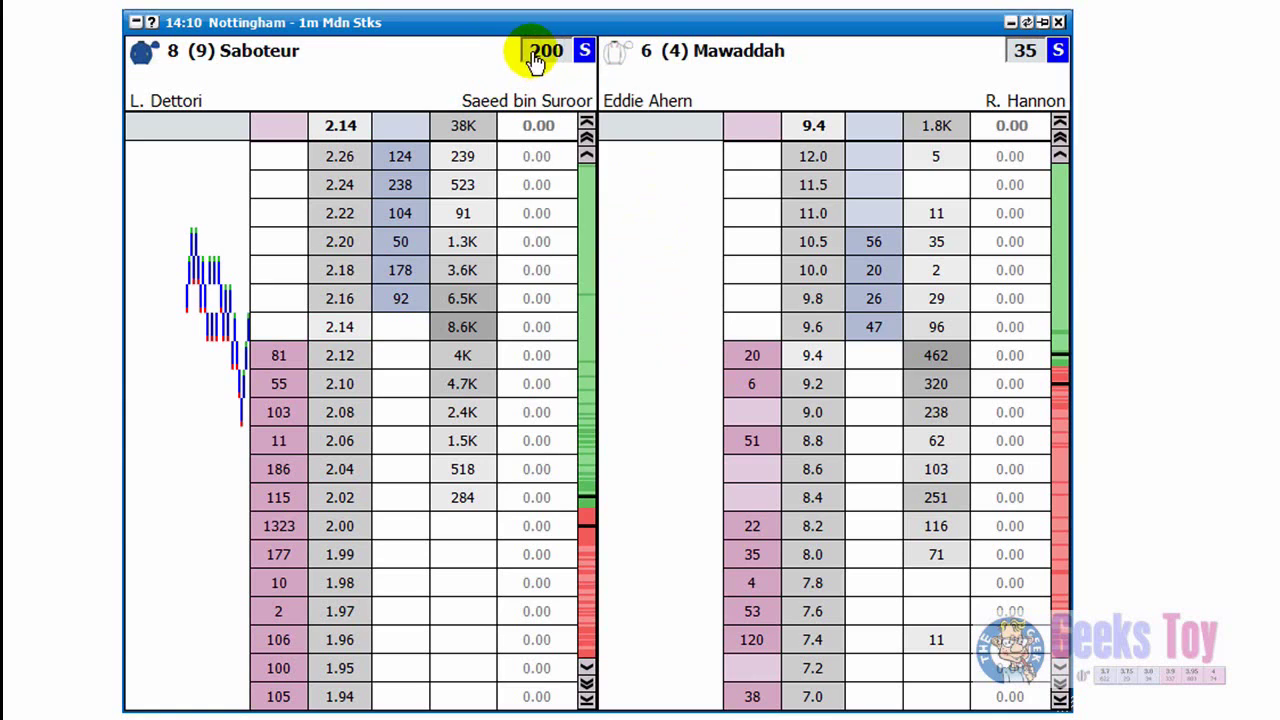
pyautogui.click(537, 60)
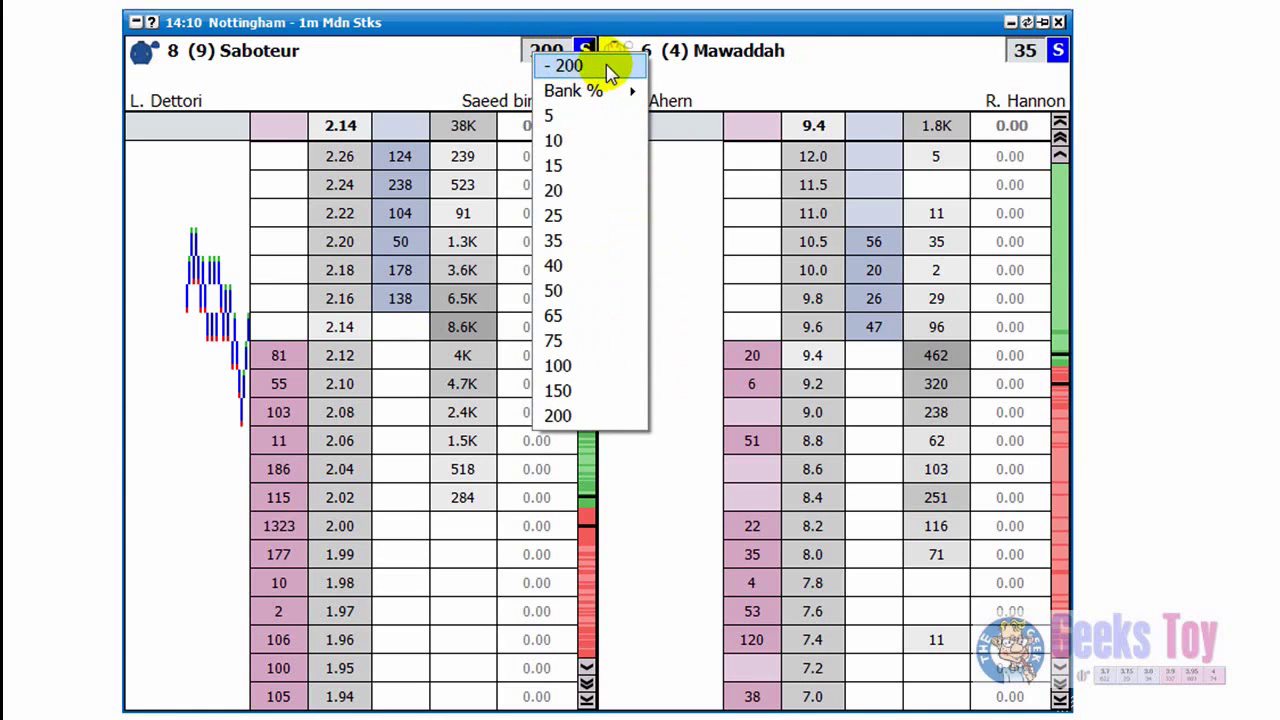
pyautogui.click(608, 68)
pyautogui.click(540, 48)
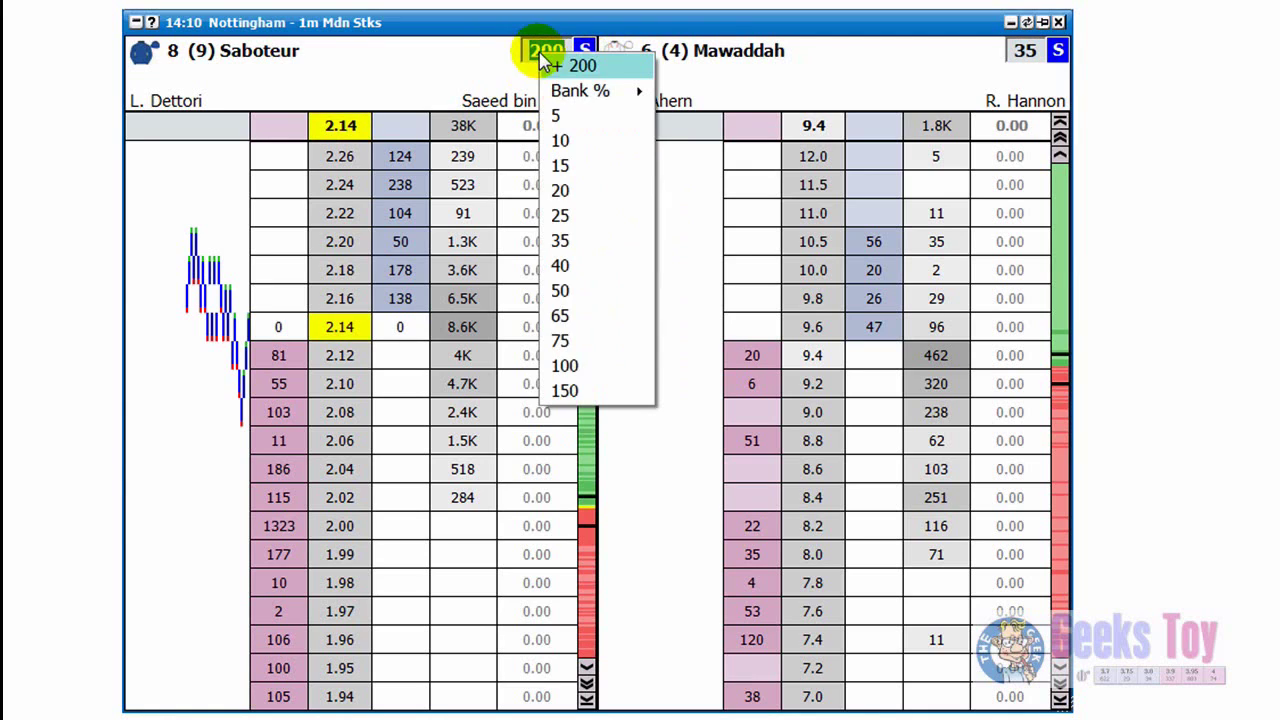
pyautogui.click(600, 114)
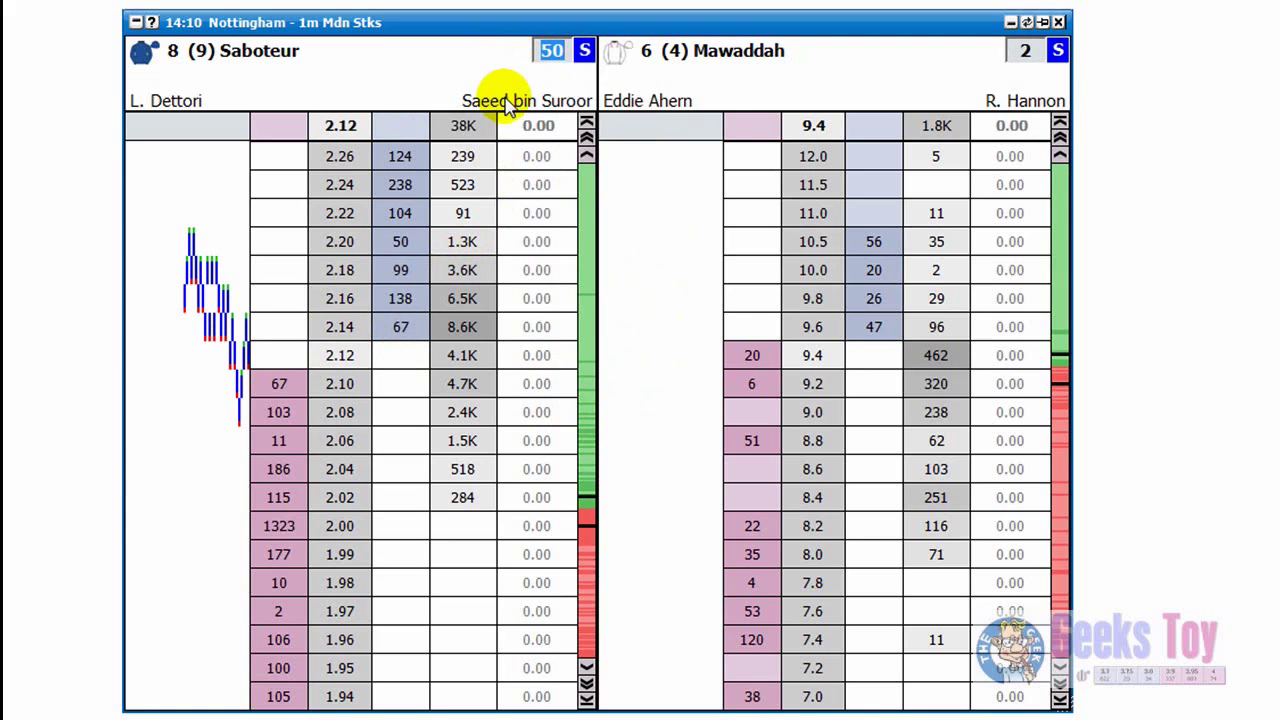
# Set Saboteur's stake to 12 and add that amount to the preset stakes.
pyautogui.click(551, 52)
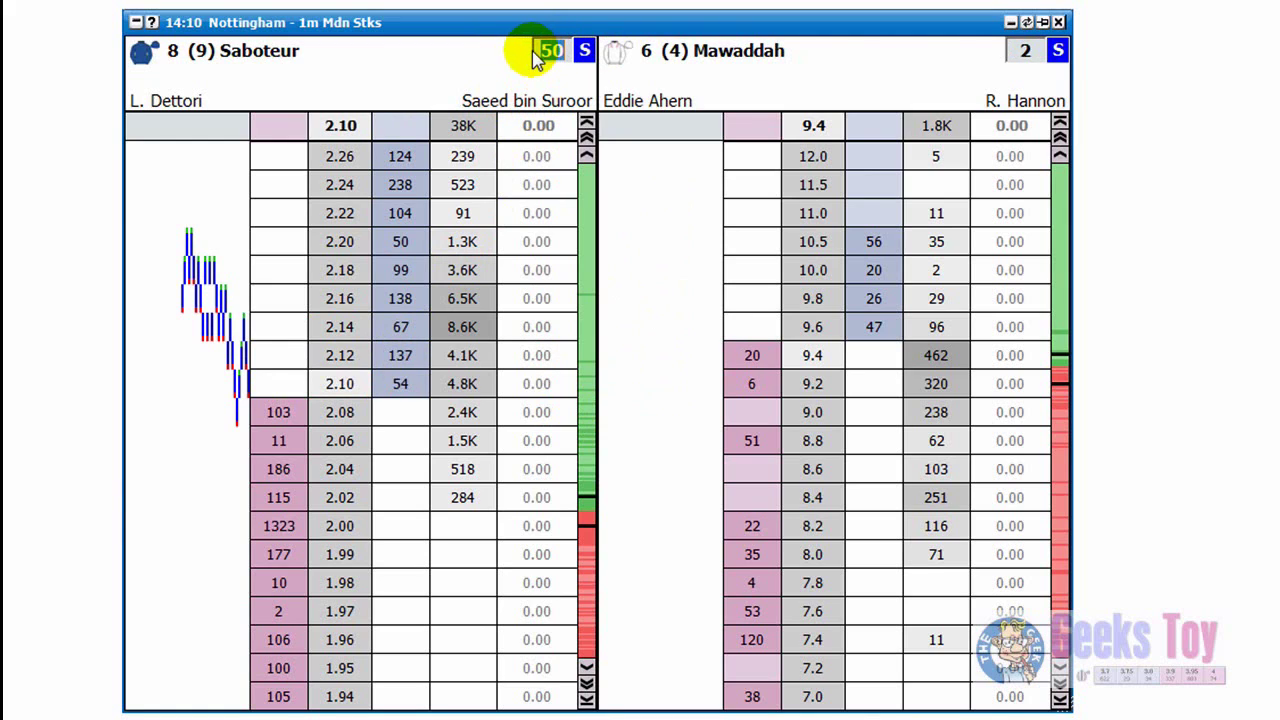
pyautogui.write('12')
pyautogui.rightClick(545, 55)
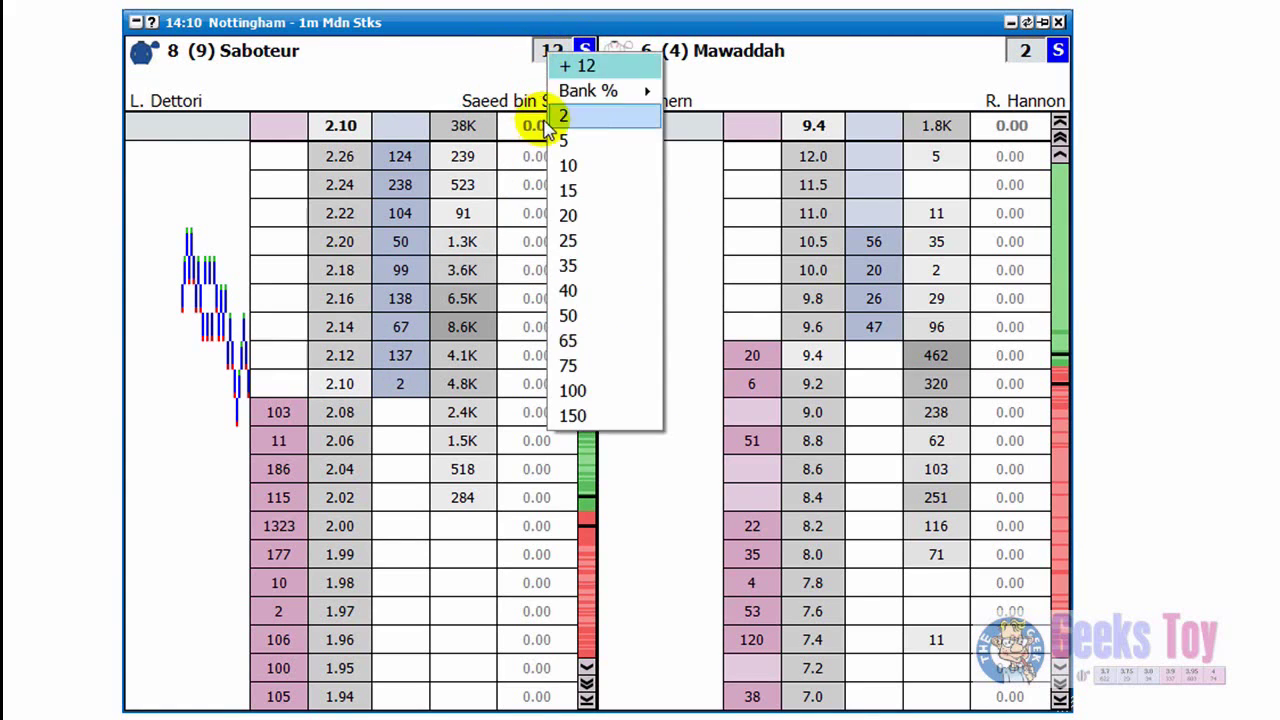
pyautogui.click(574, 68)
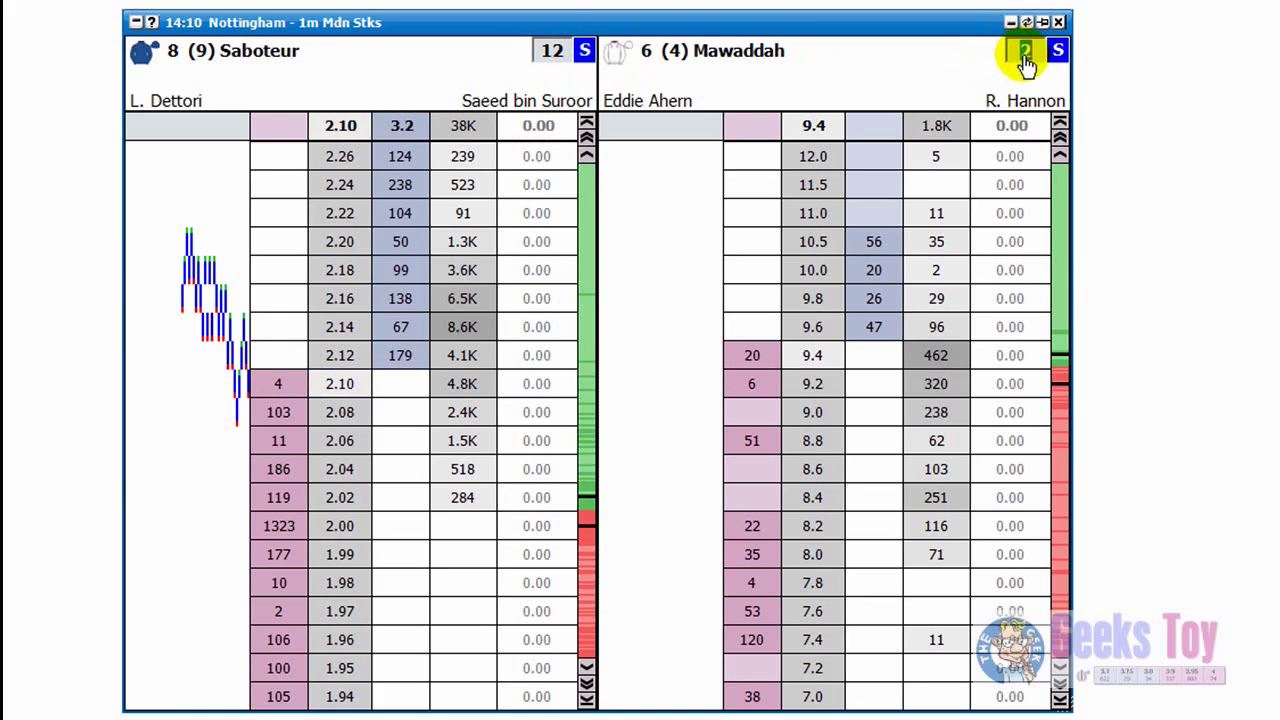
# Set the stake to 18 for both Saboteur and Mawaddah and add that amount to the preset stakes.
pyautogui.click(548, 105)
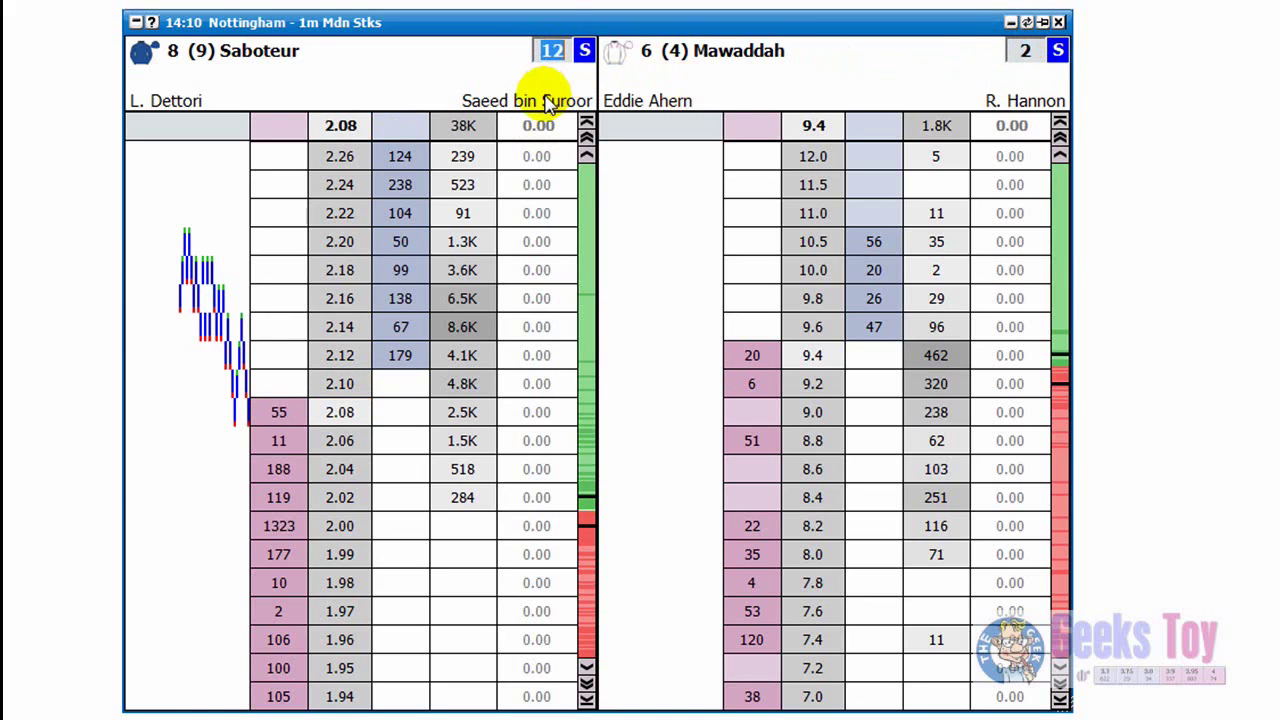
pyautogui.write('18')
pyautogui.rightClick(541, 43)
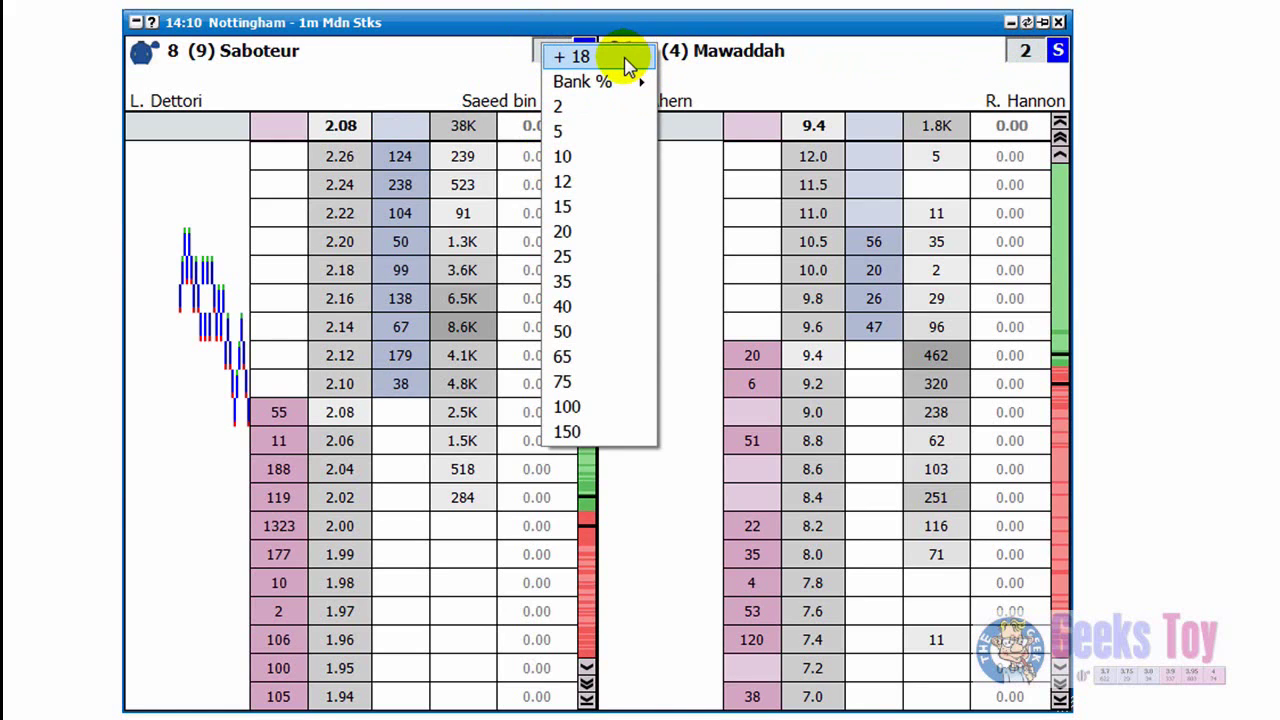
pyautogui.click(628, 62)
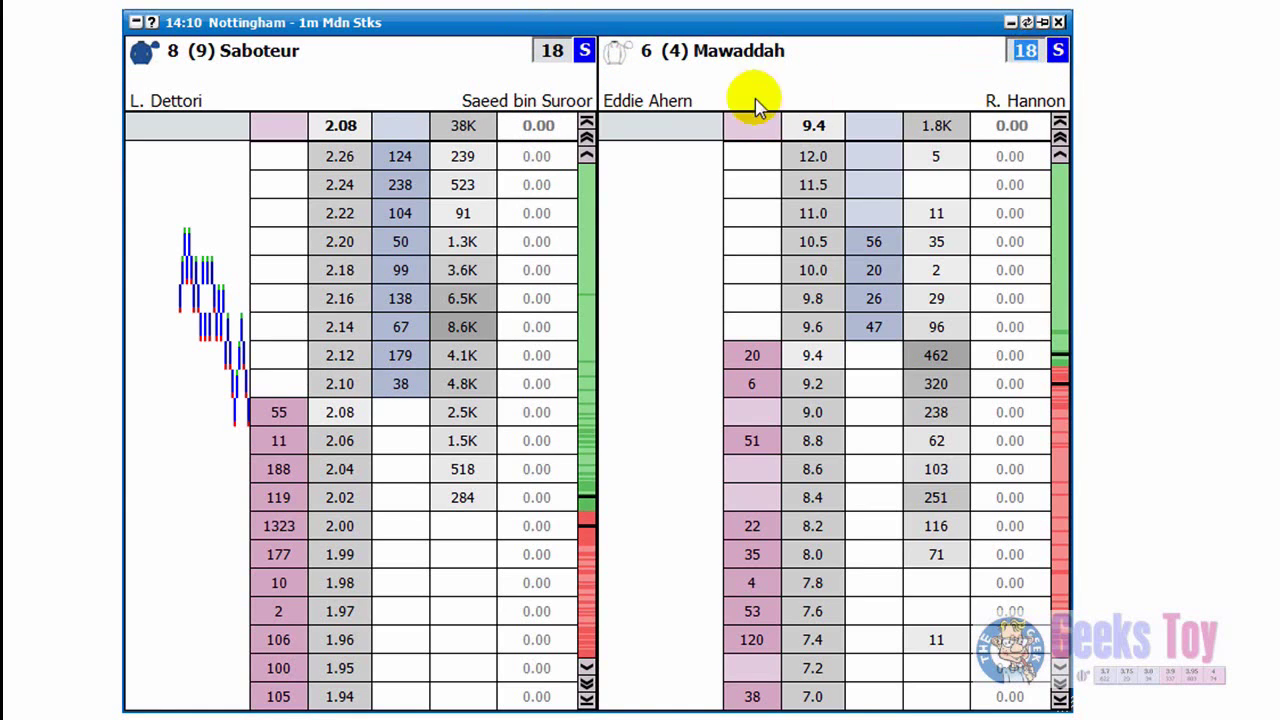
# Remove the 18 entry from the preset stakes and check the list.
pyautogui.click(554, 60)
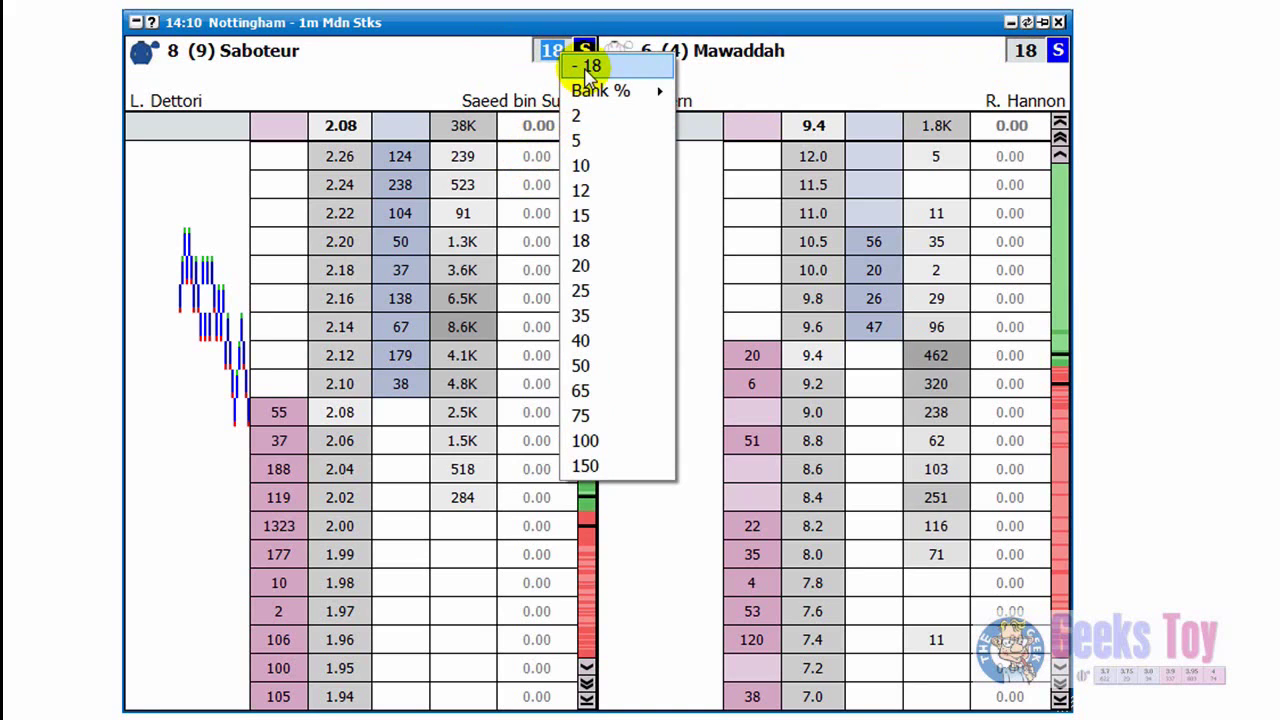
pyautogui.click(584, 70)
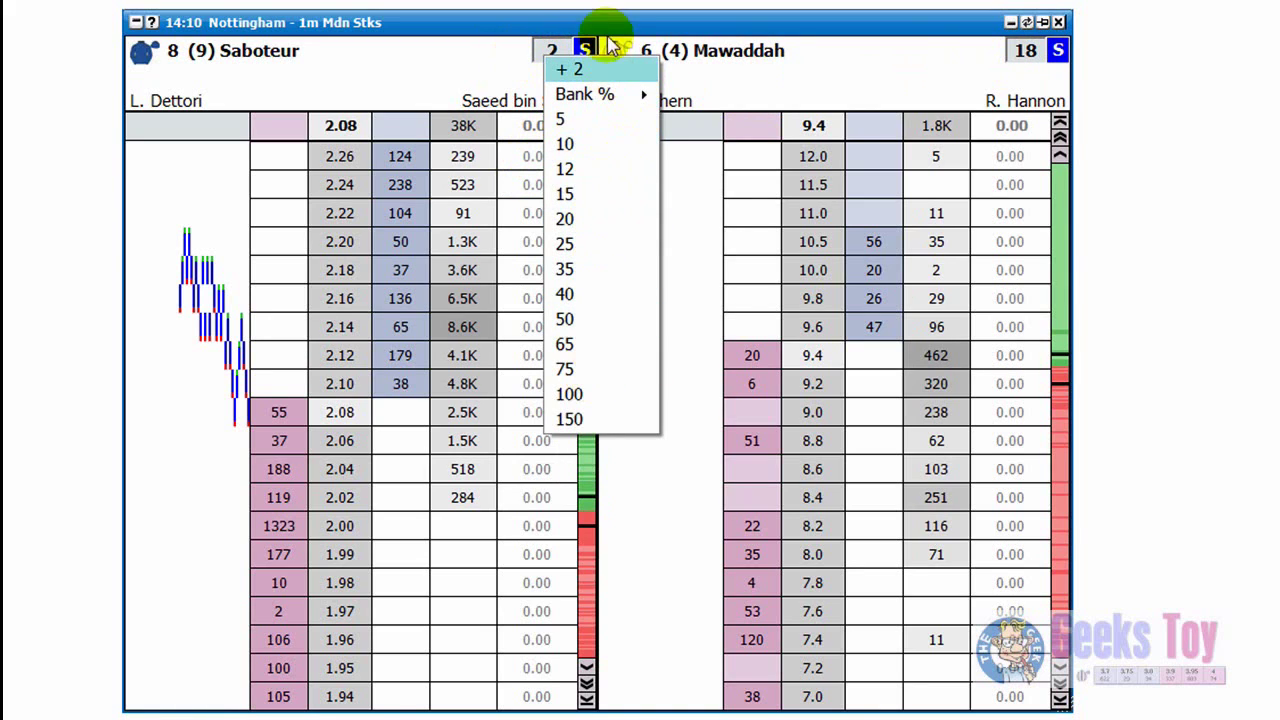
pyautogui.click(558, 30)
# Apply the preset stake of 50 to Saboteur only.
pyautogui.click(552, 48)
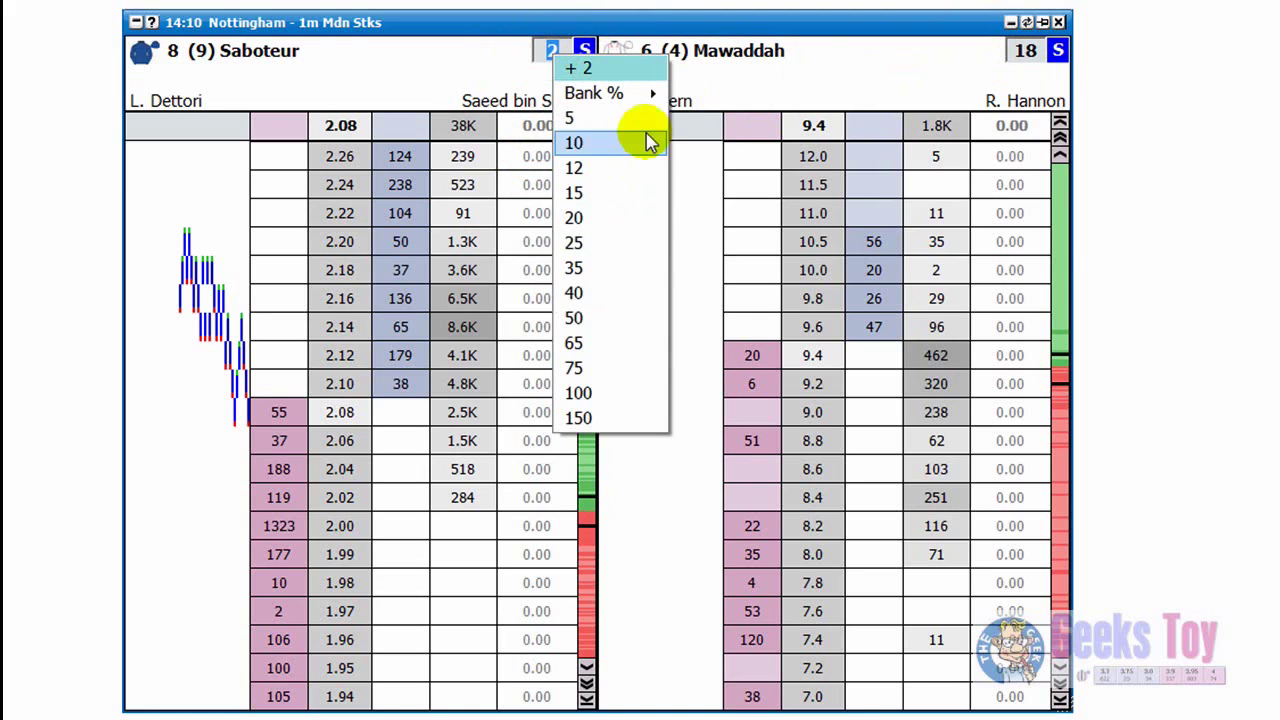
pyautogui.click(584, 318)
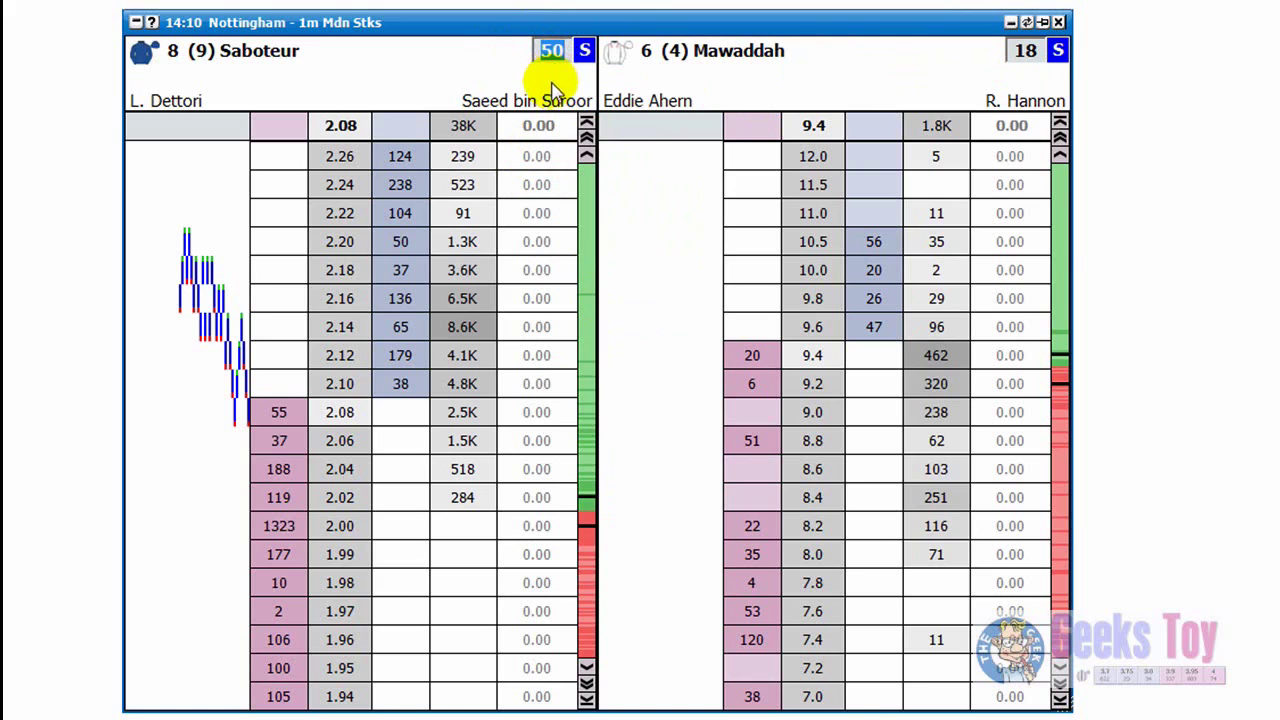
pyautogui.click(540, 53)
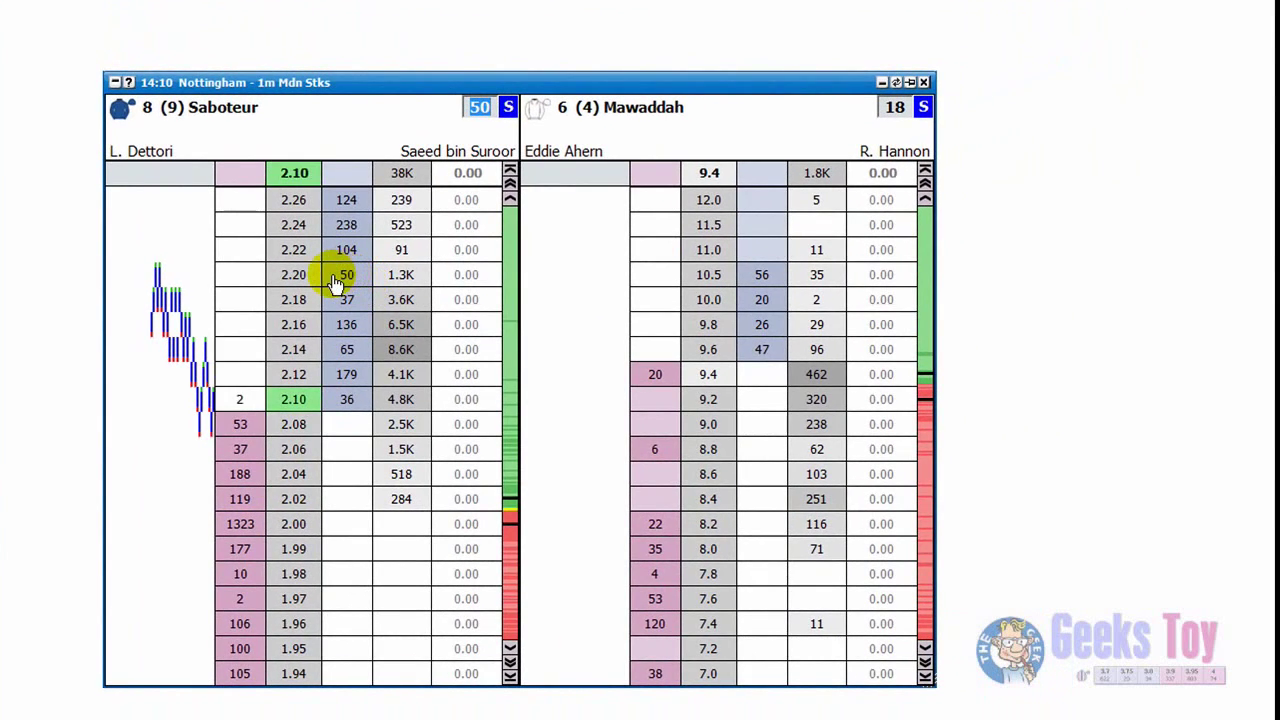
# Place a bet of 35 on Saboteur at 2.20 on the blue side, choosing the amount from the ladder's preset stakes.
pyautogui.rightClick(386, 244)
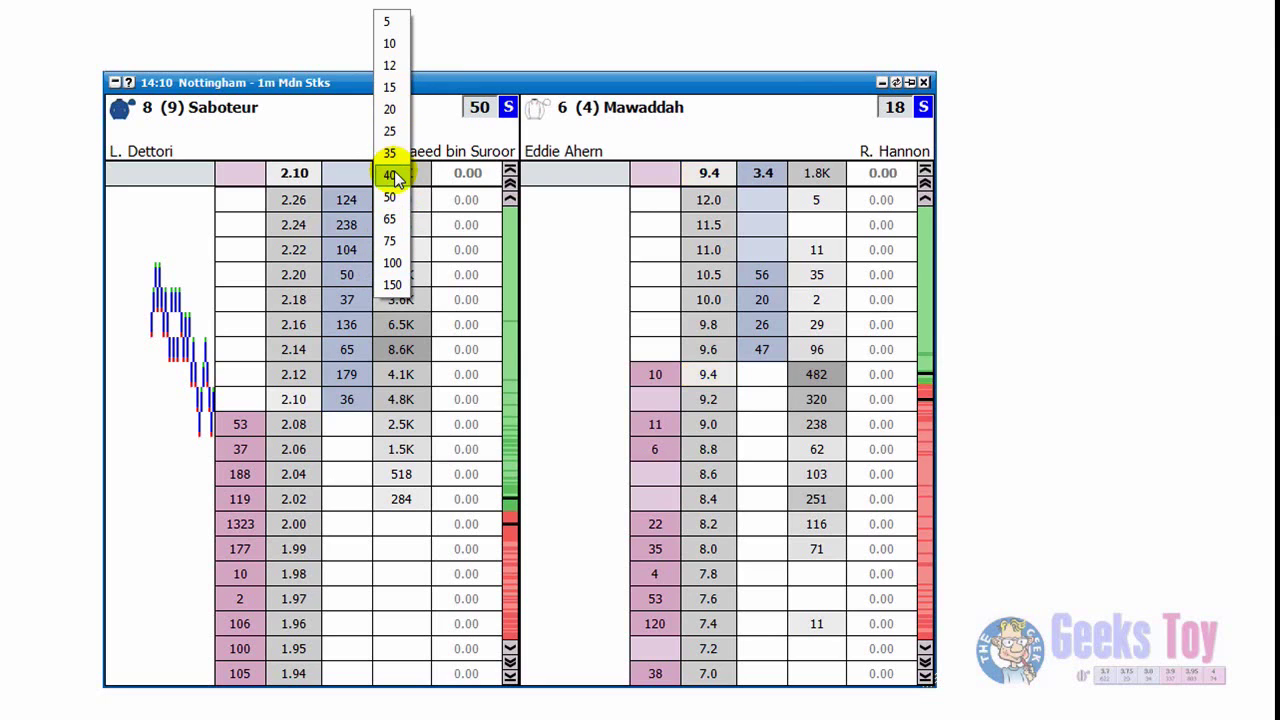
pyautogui.click(465, 117)
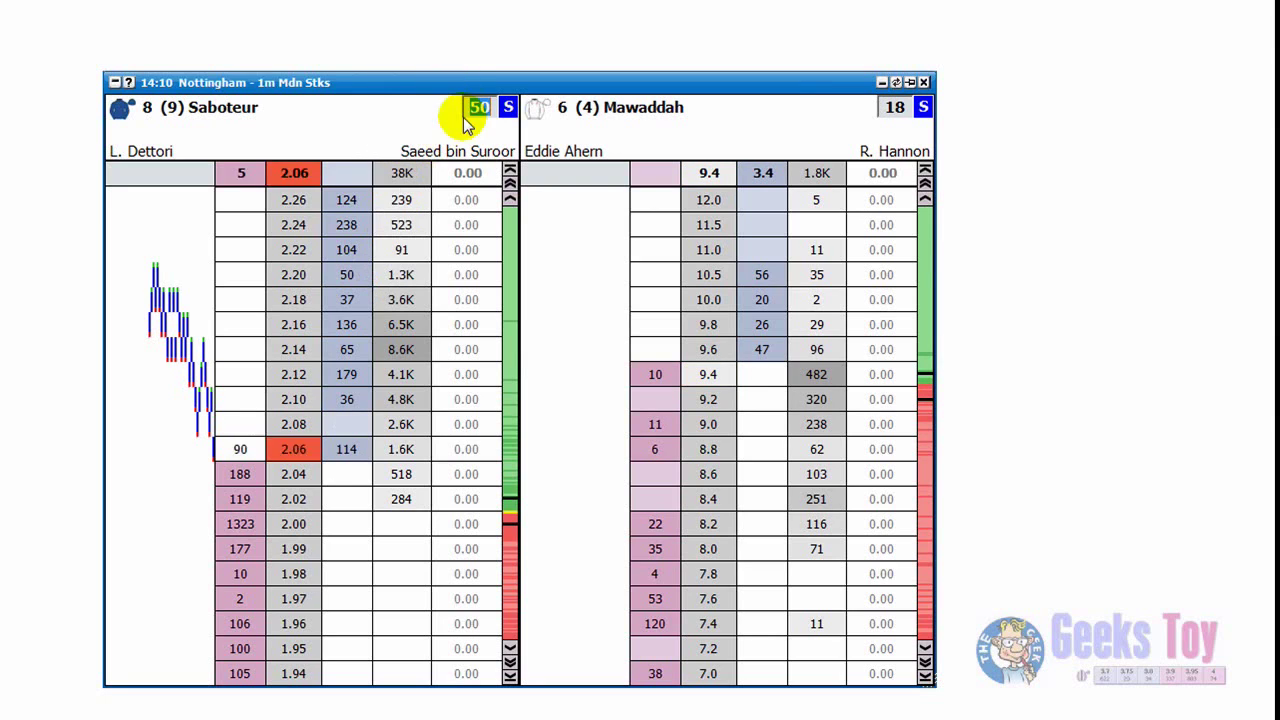
pyautogui.rightClick(340, 287)
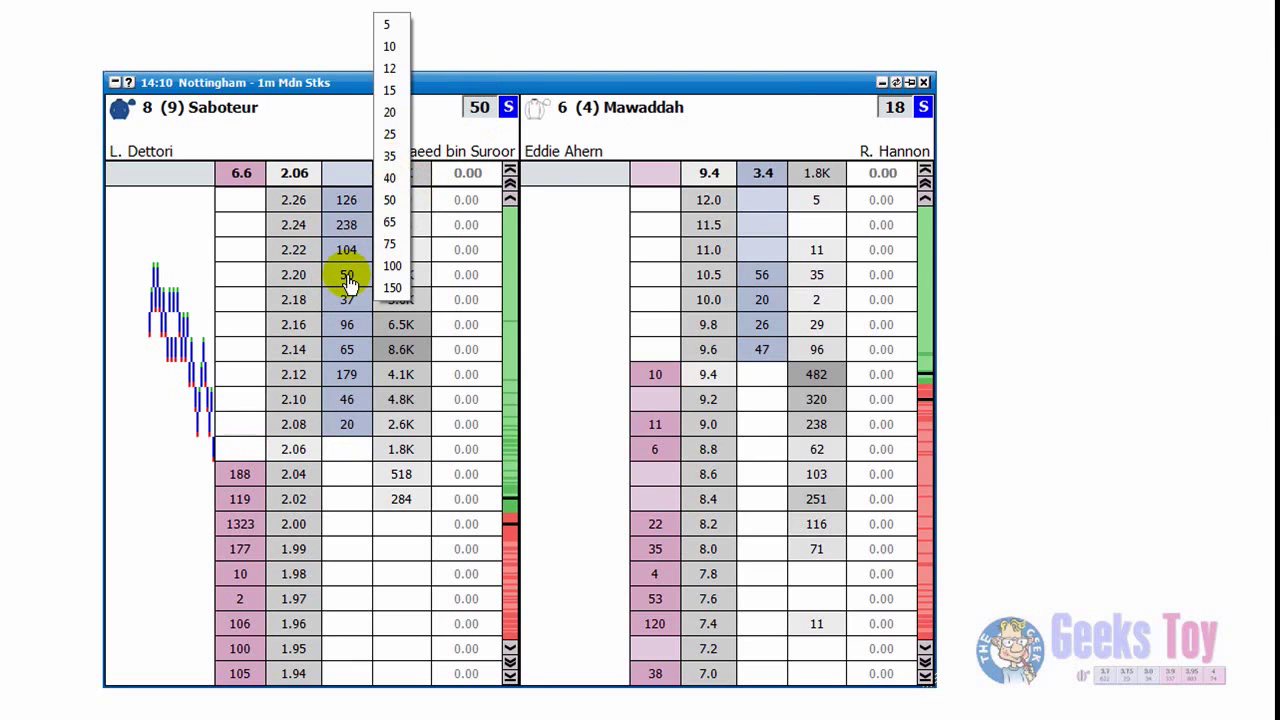
pyautogui.click(390, 153)
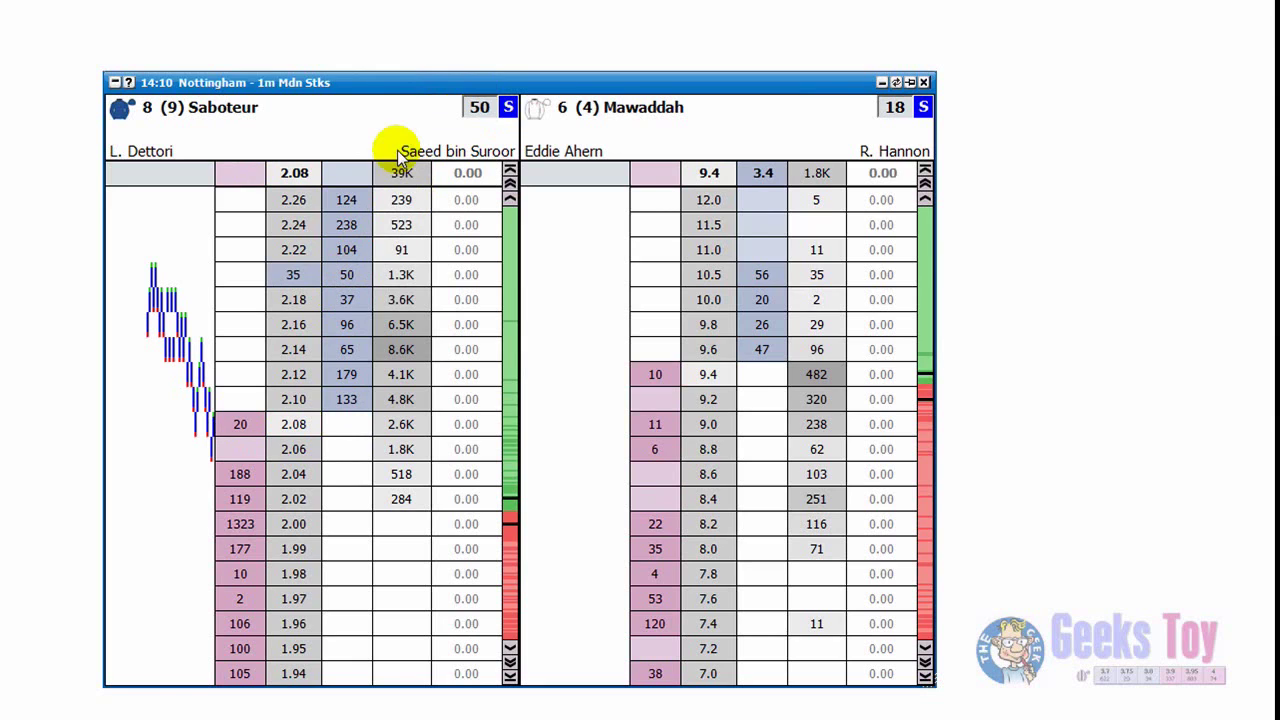
pyautogui.click(292, 283)
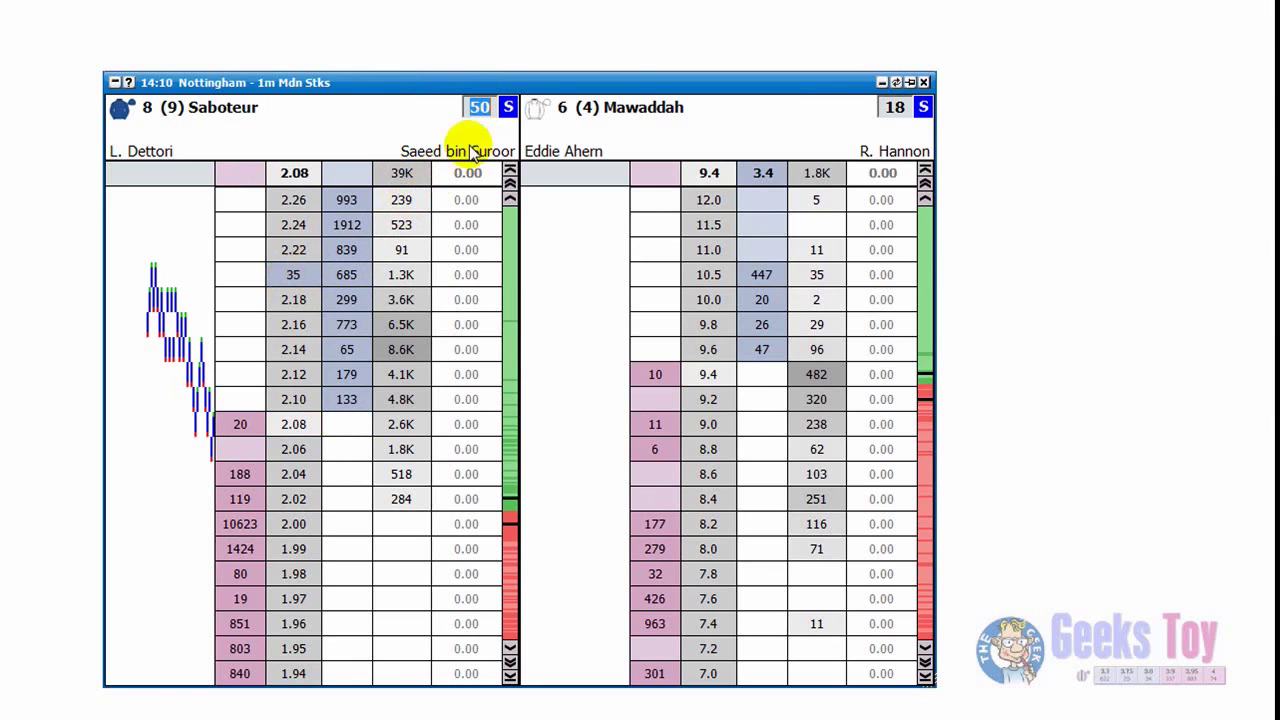
# Place a bet on Saboteur at 2.18 with the current stake of 50, and cancel both it and the bet at 2.20.
pyautogui.click(477, 107)
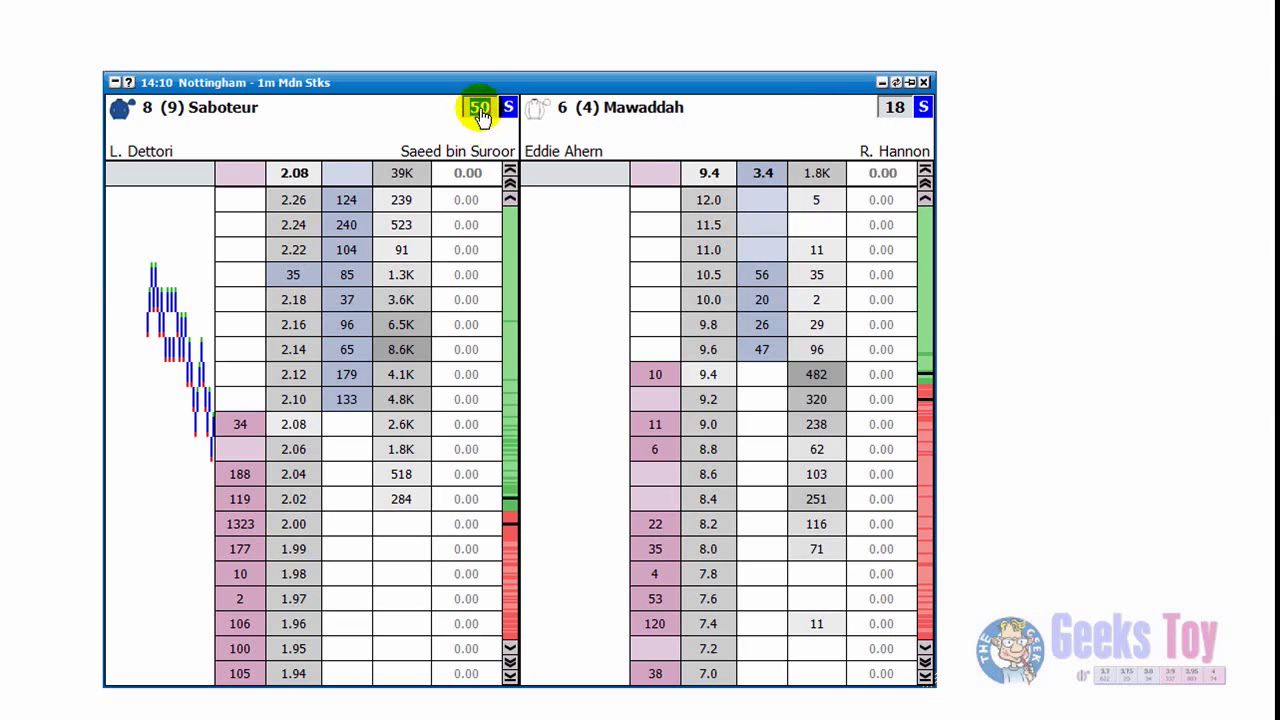
pyautogui.write('5')
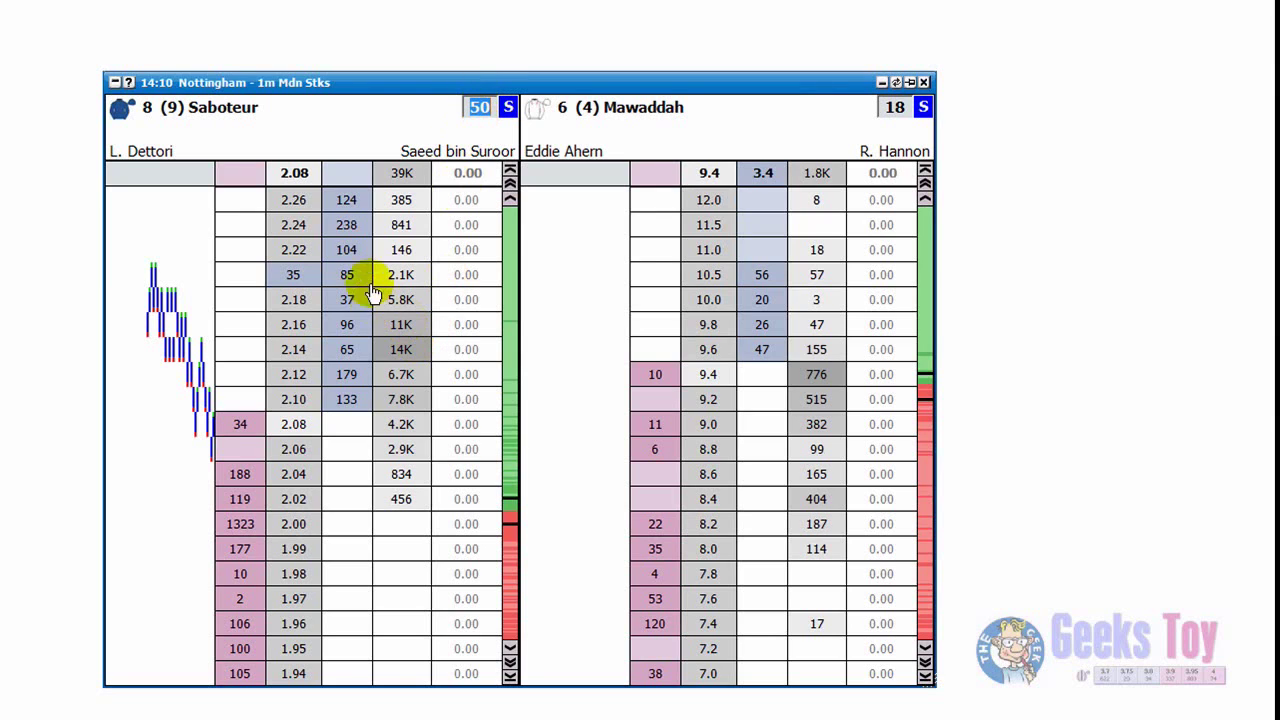
pyautogui.click(347, 306)
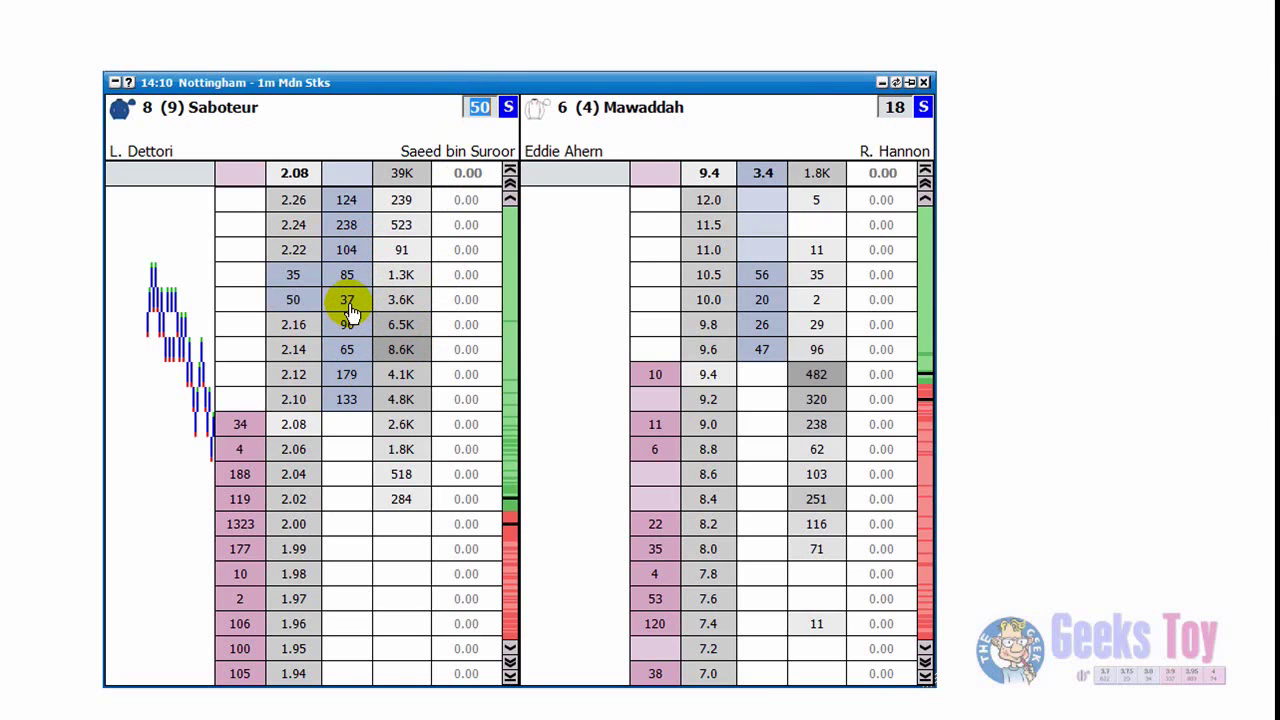
pyautogui.click(293, 305)
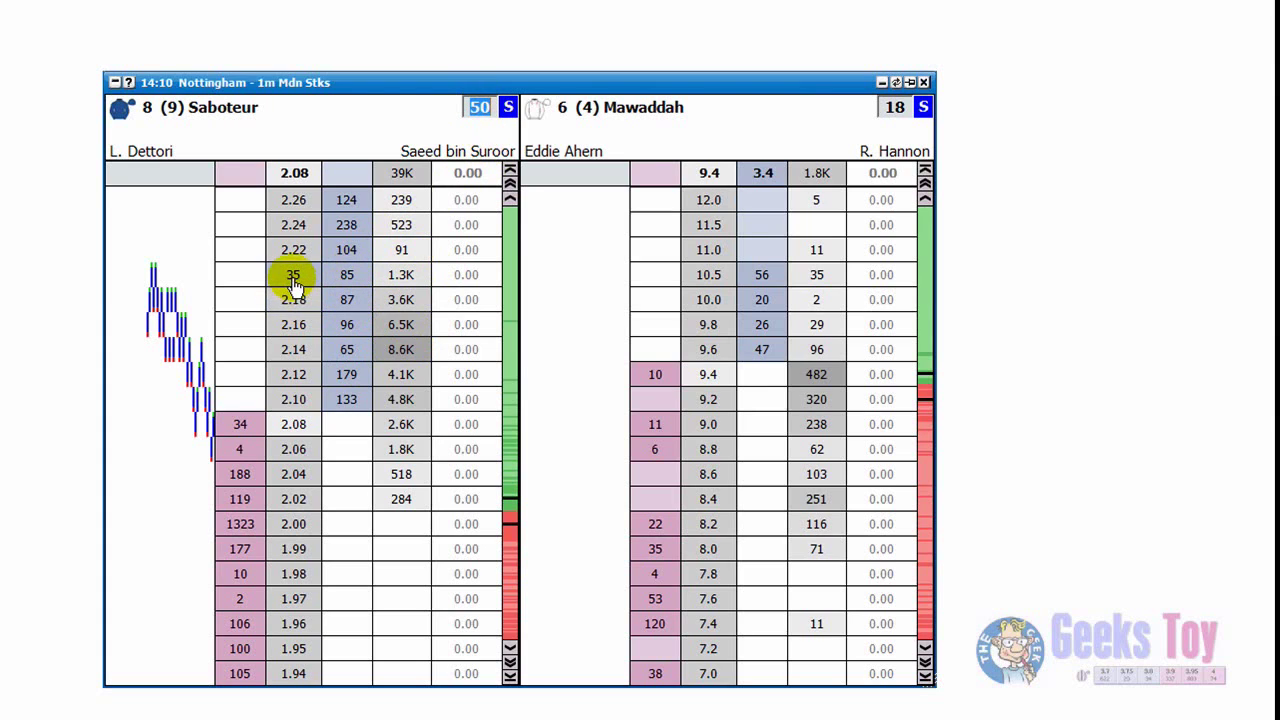
# Try to place a bet of 12 on Saboteur at 2.18 using the ladder's preset stakes.
pyautogui.rightClick(343, 288)
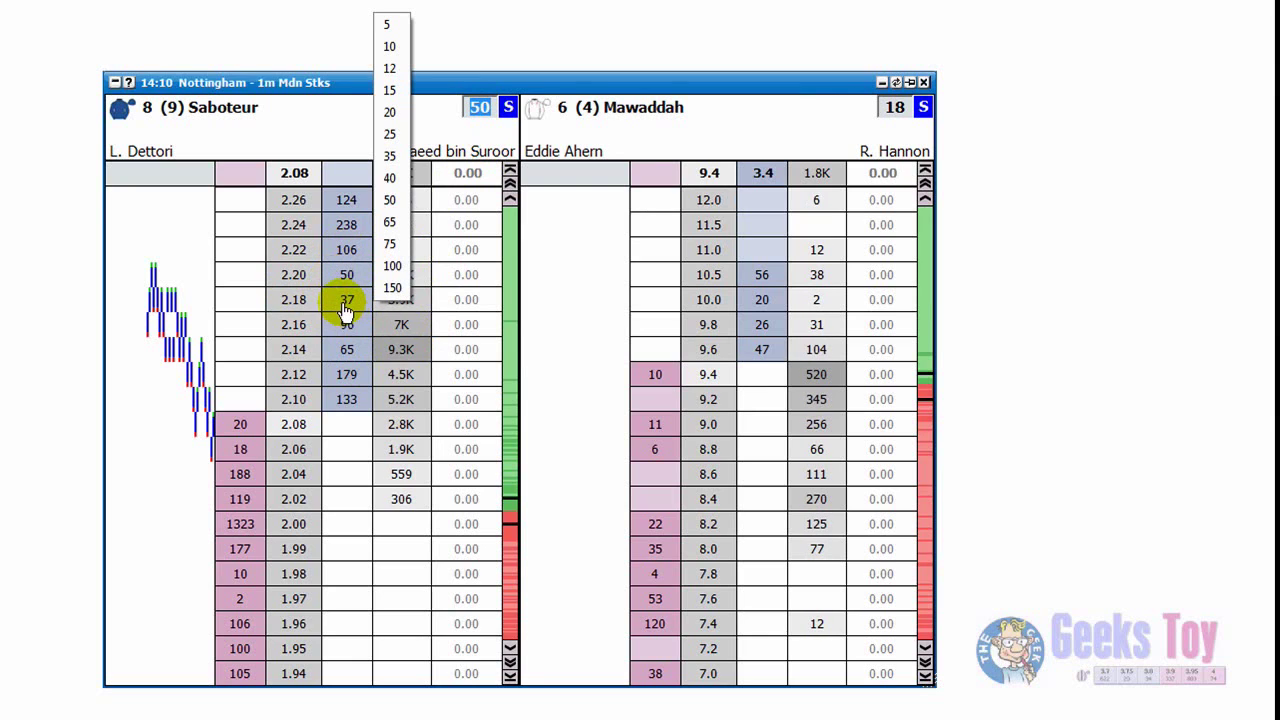
pyautogui.click(343, 306)
pyautogui.rightClick(343, 306)
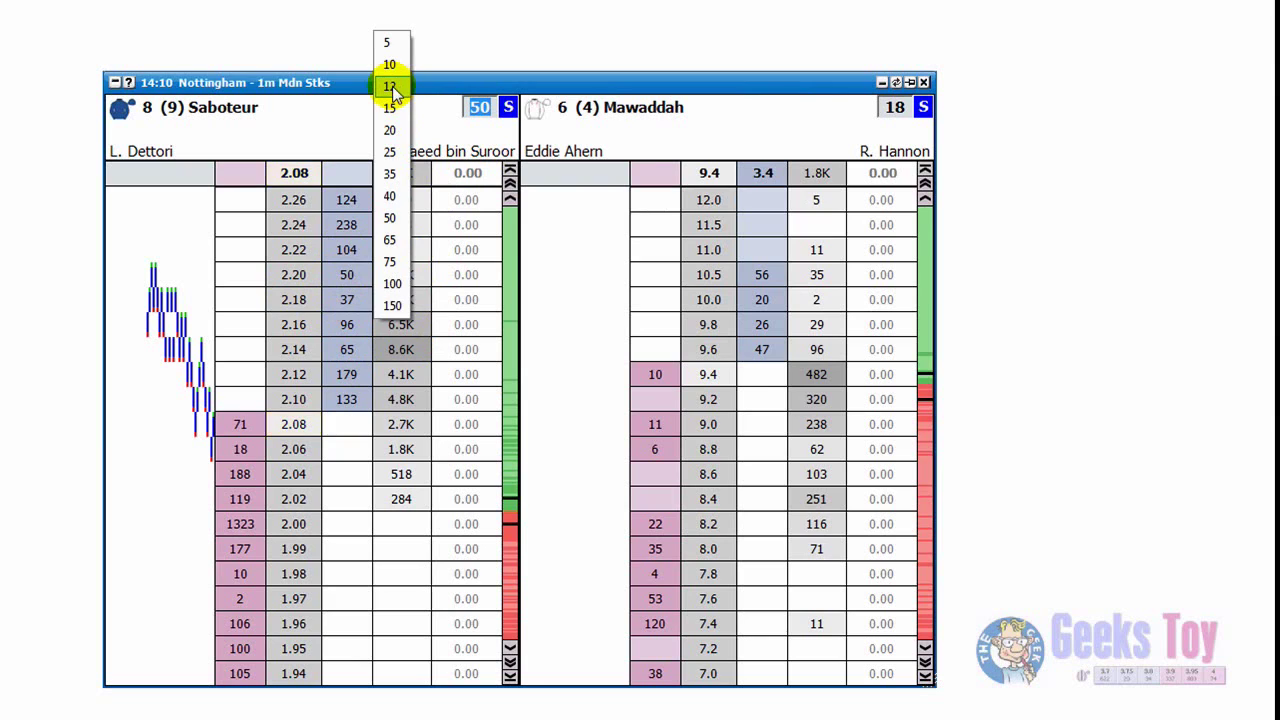
pyautogui.click(393, 92)
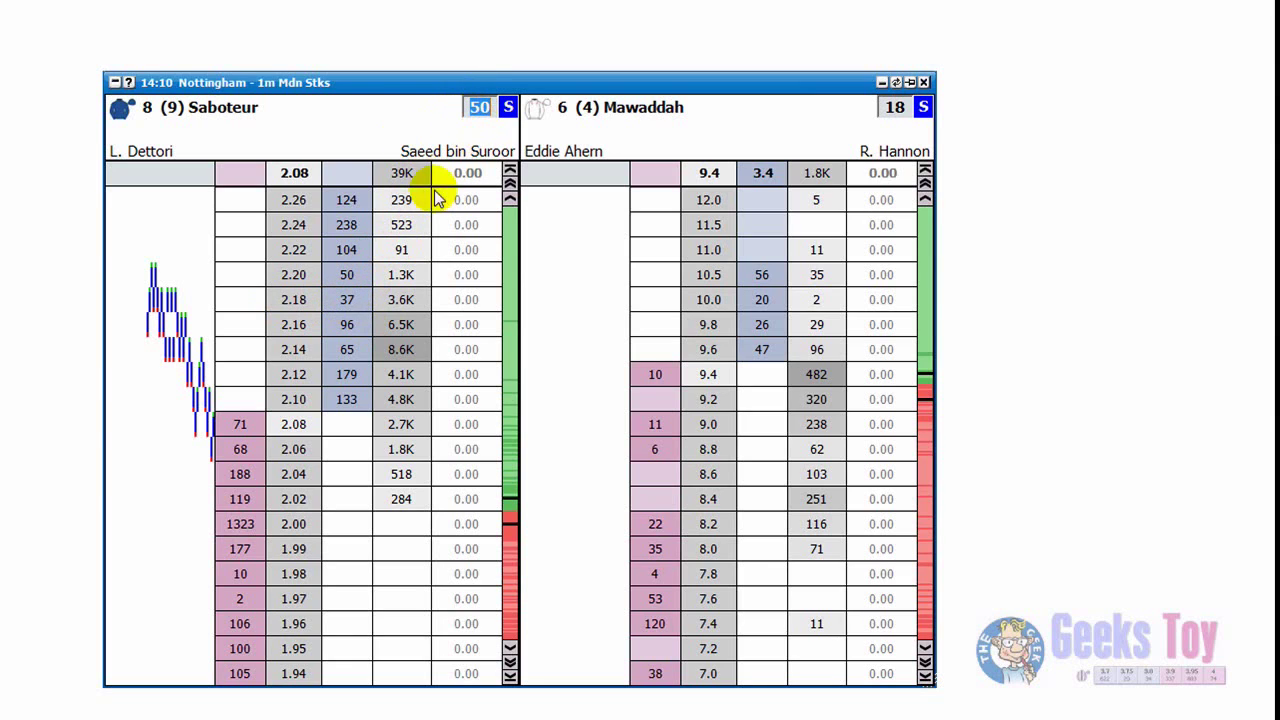
# Place a preset bet of 15 on Saboteur at 2.16 that also makes 15 the runner's stake, and cancel the bet.
pyautogui.rightClick(349, 329)
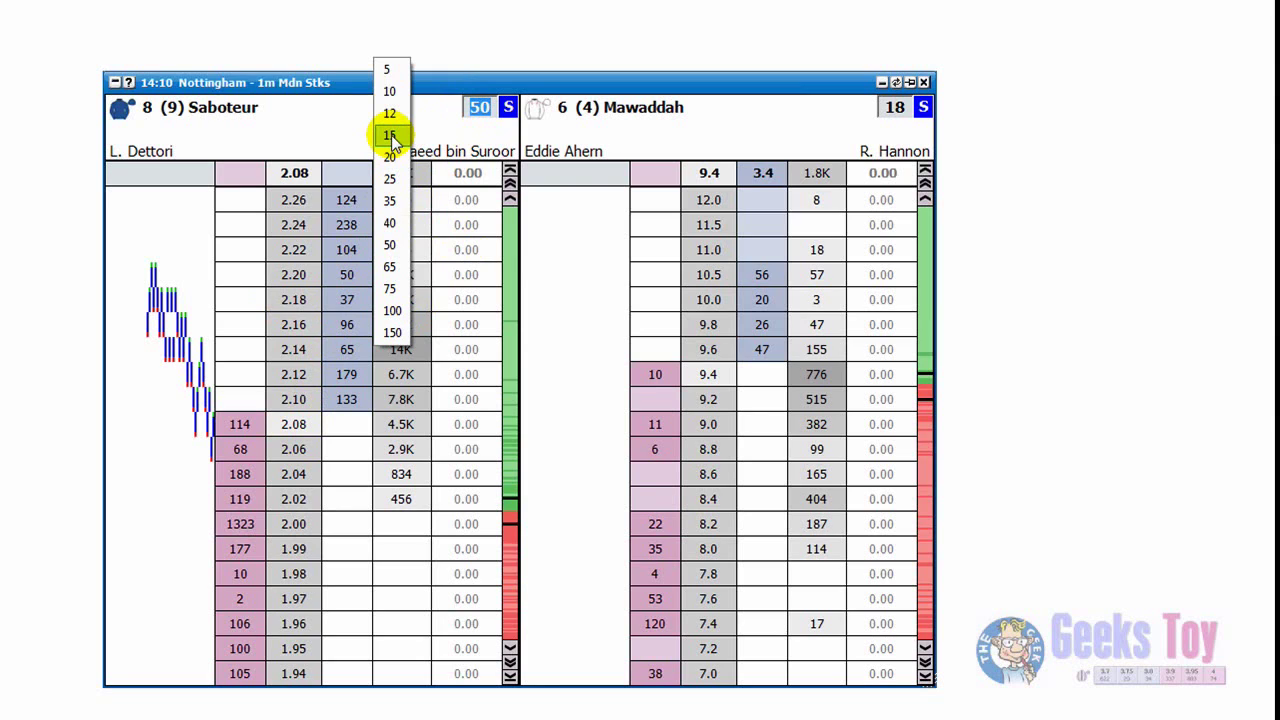
pyautogui.click(390, 136)
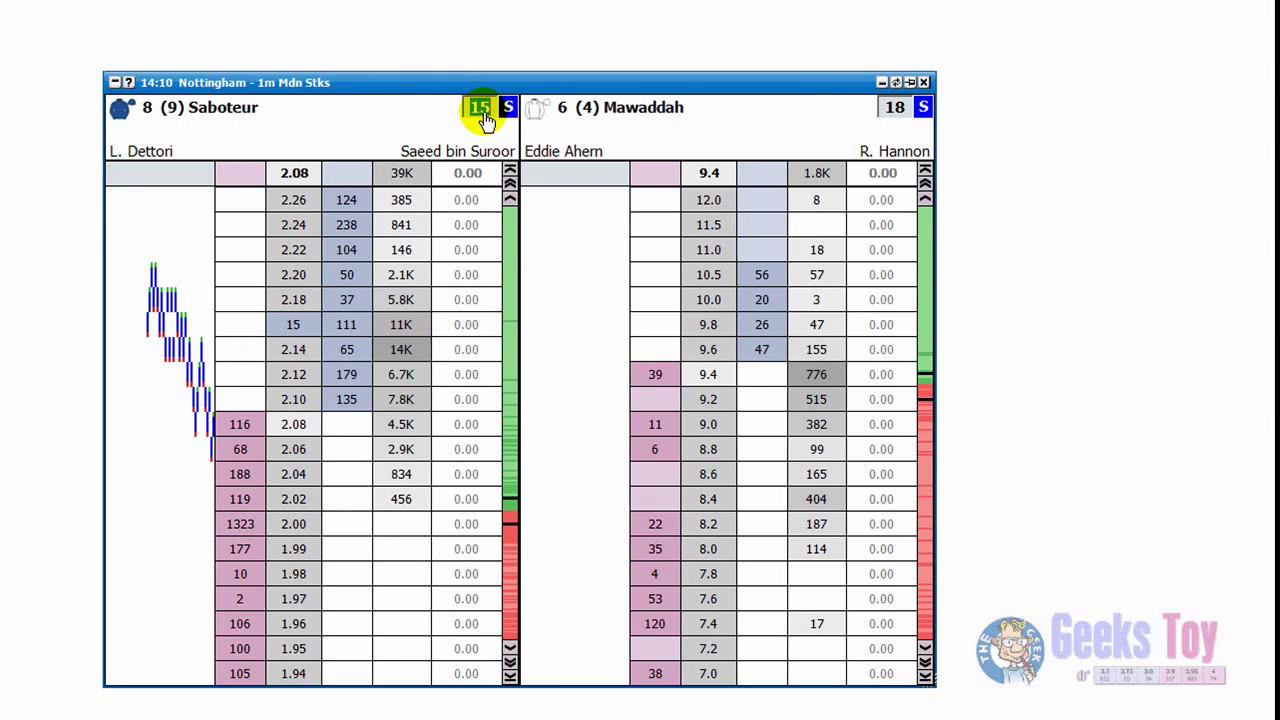
pyautogui.click(892, 110)
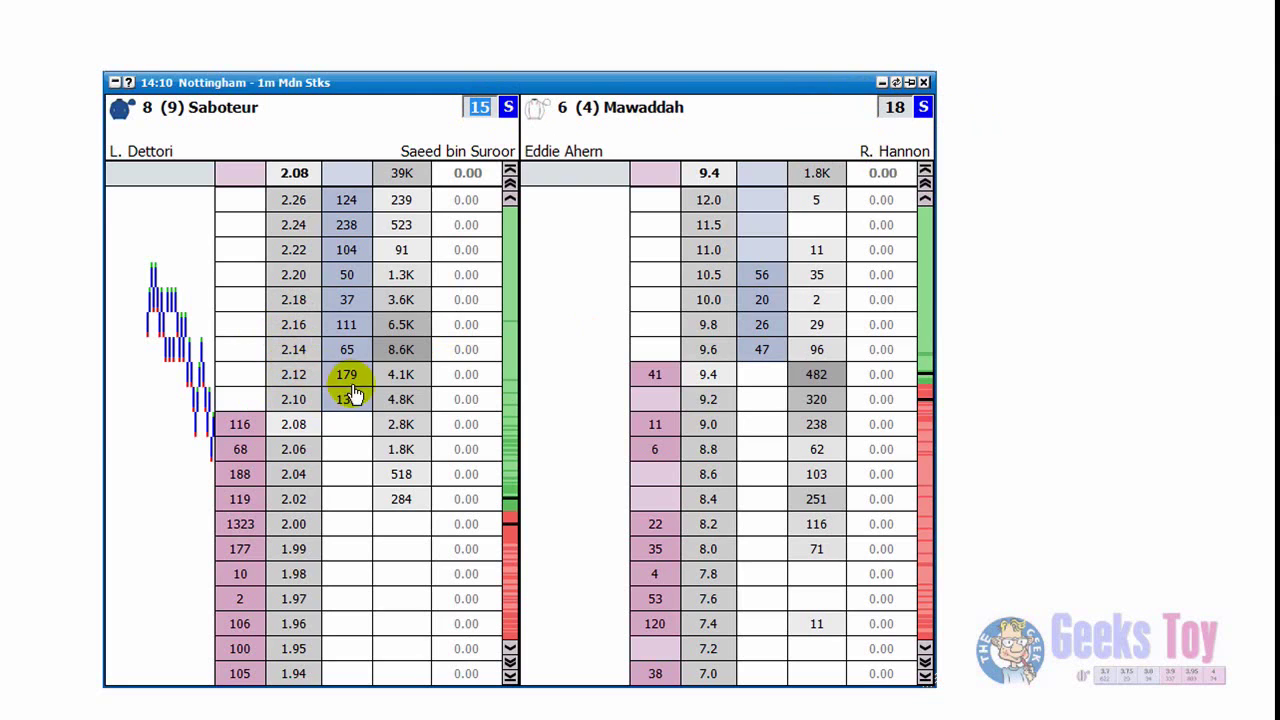
# Place a preset bet of 5 on Saboteur at 2.20 that also makes 5 the runner's stake.
pyautogui.rightClick(341, 283)
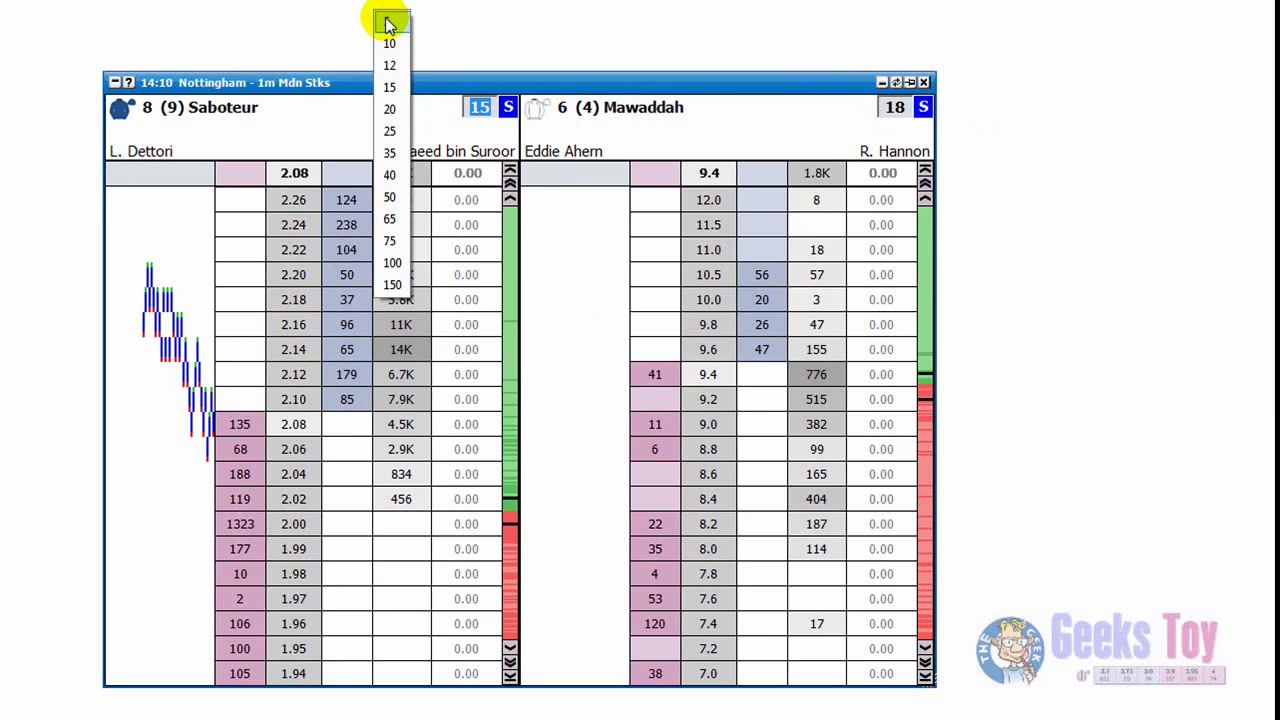
pyautogui.click(390, 24)
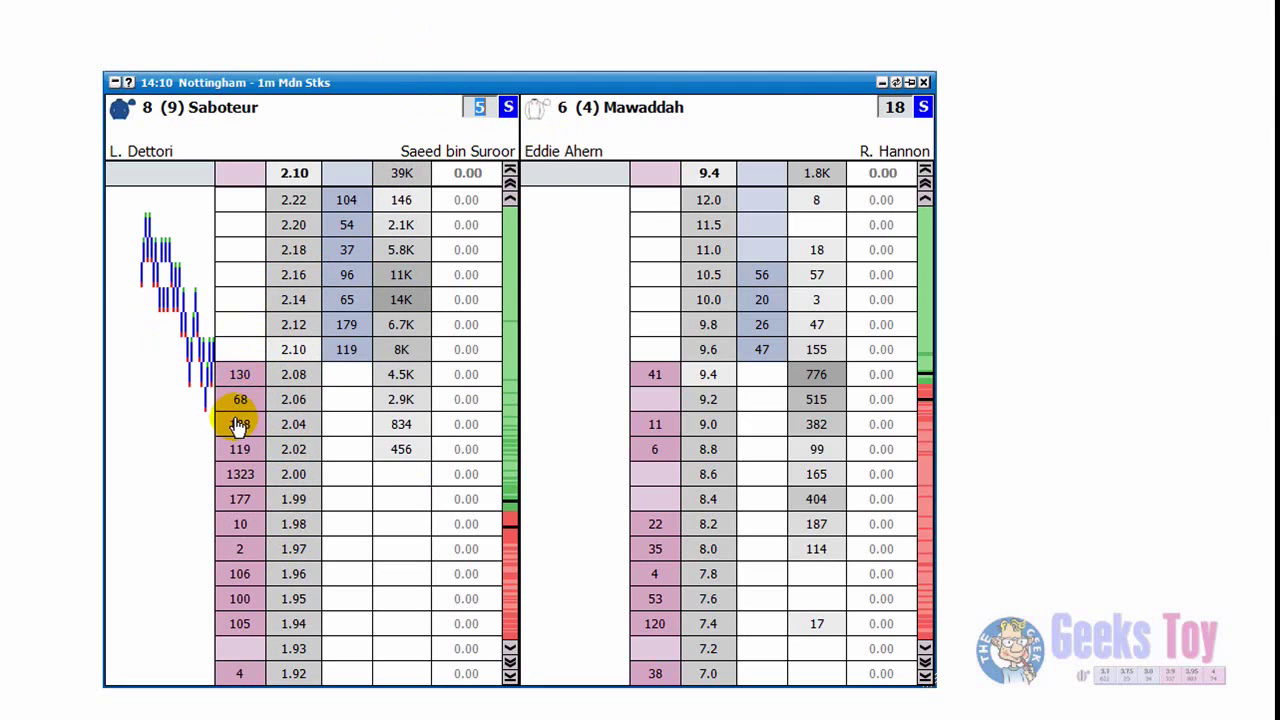
# Place a preset bet of 35 on Saboteur at 2.06 on the pink side without changing the runner's stake, and cancel the bet.
pyautogui.rightClick(238, 408)
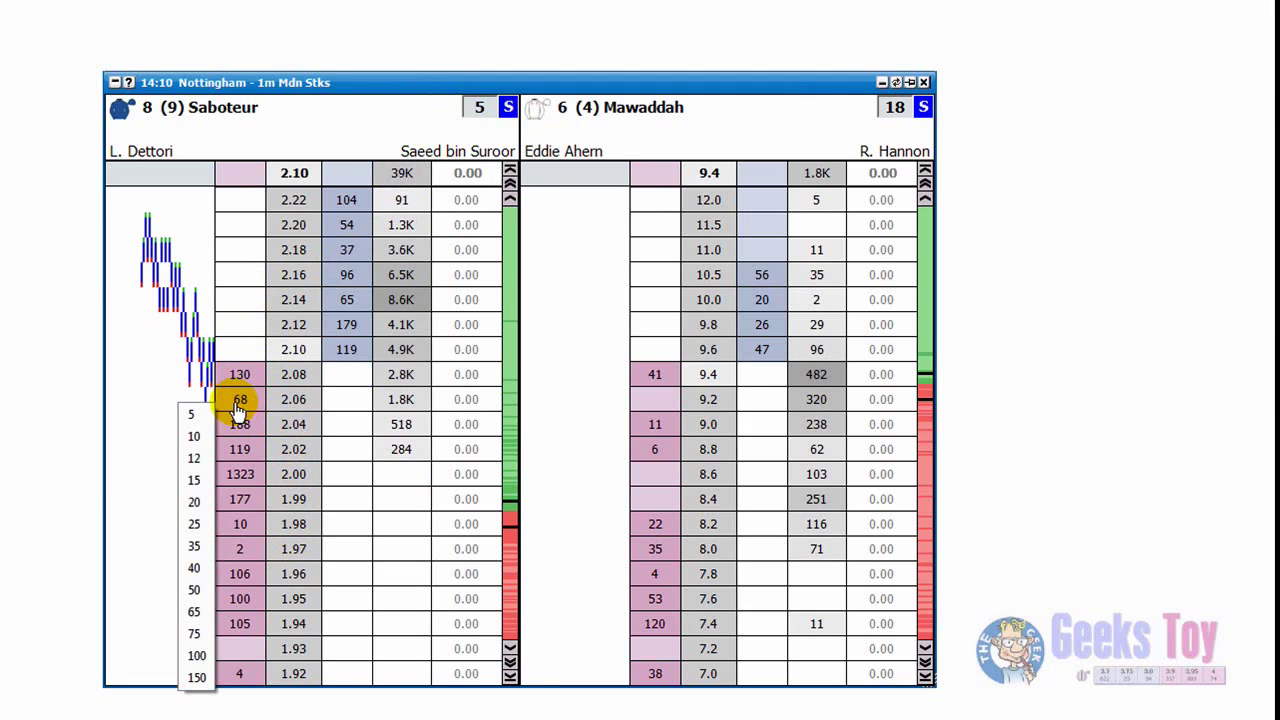
pyautogui.click(194, 548)
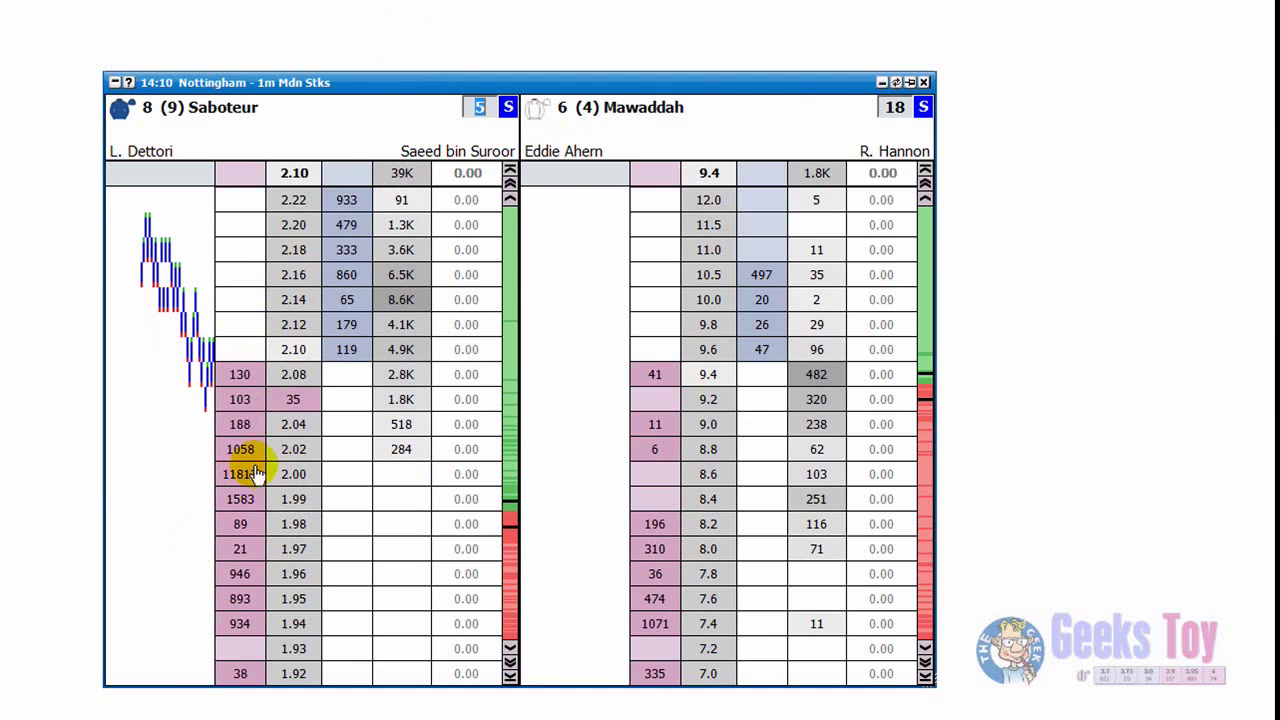
pyautogui.click(311, 404)
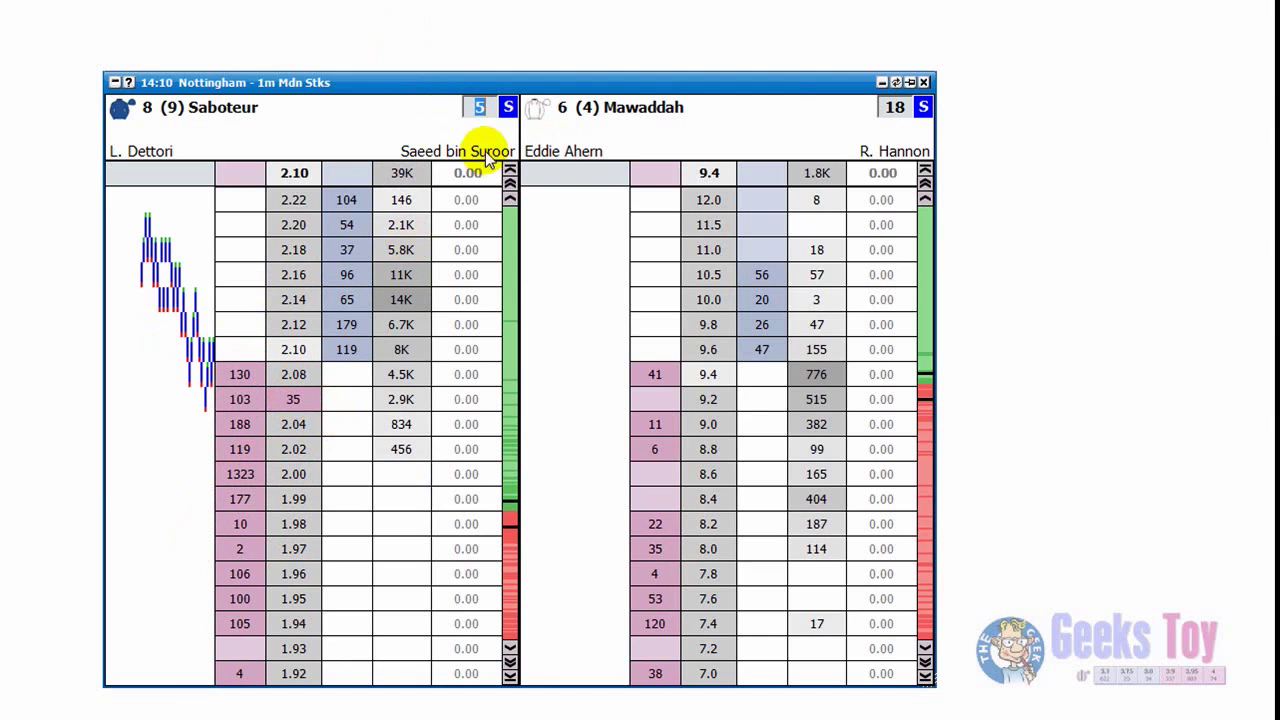
pyautogui.click(481, 115)
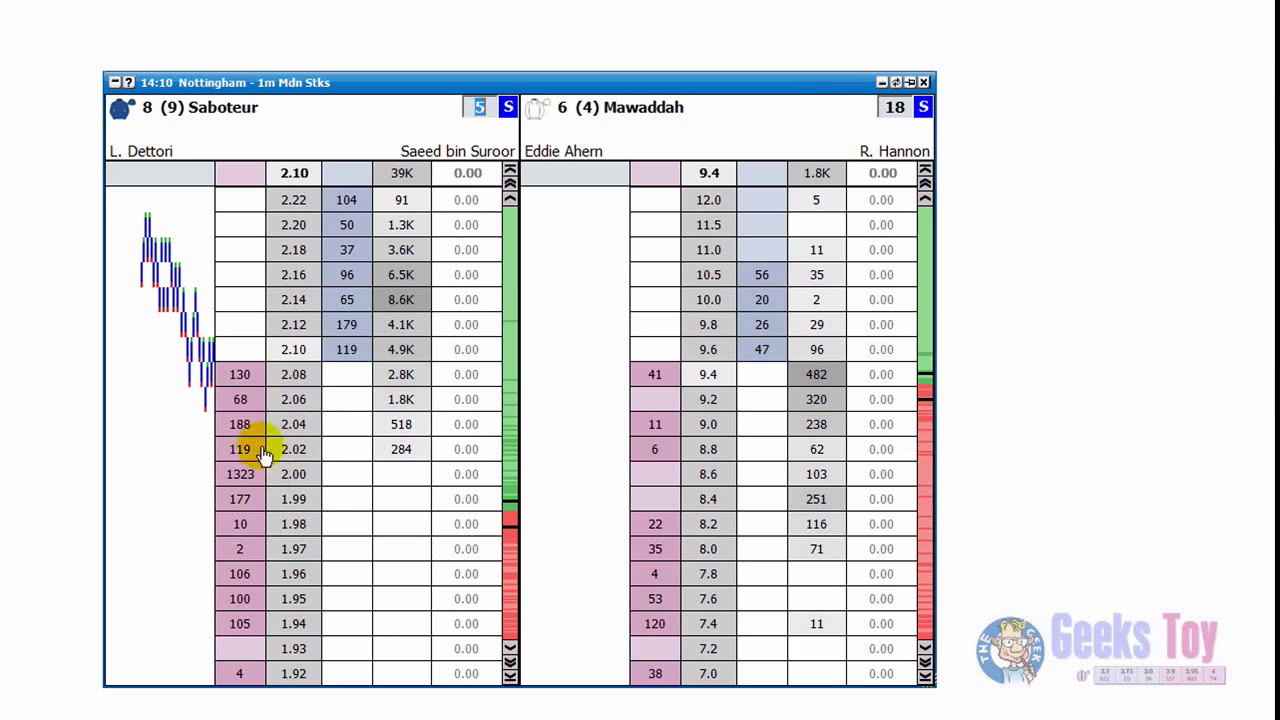
# Place a preset bet of 35 on Saboteur at 2.06 on the pink side that also makes 35 the runner's stake.
pyautogui.rightClick(243, 412)
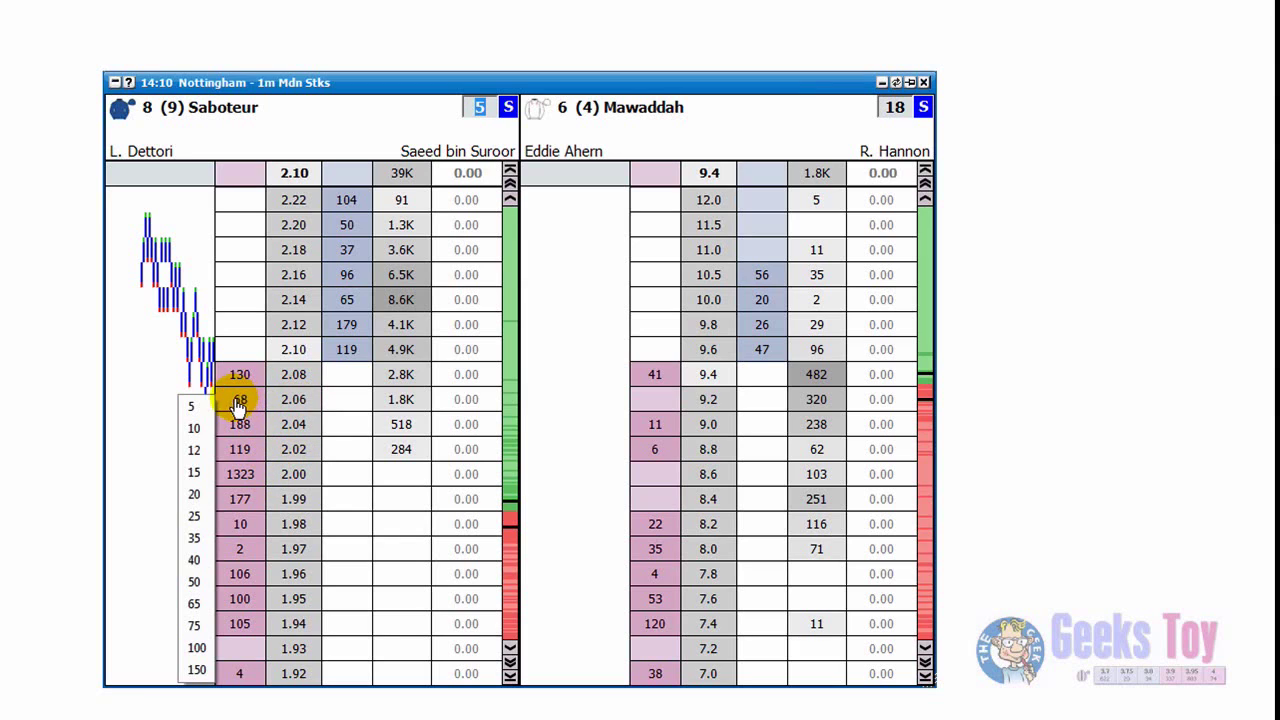
pyautogui.click(193, 540)
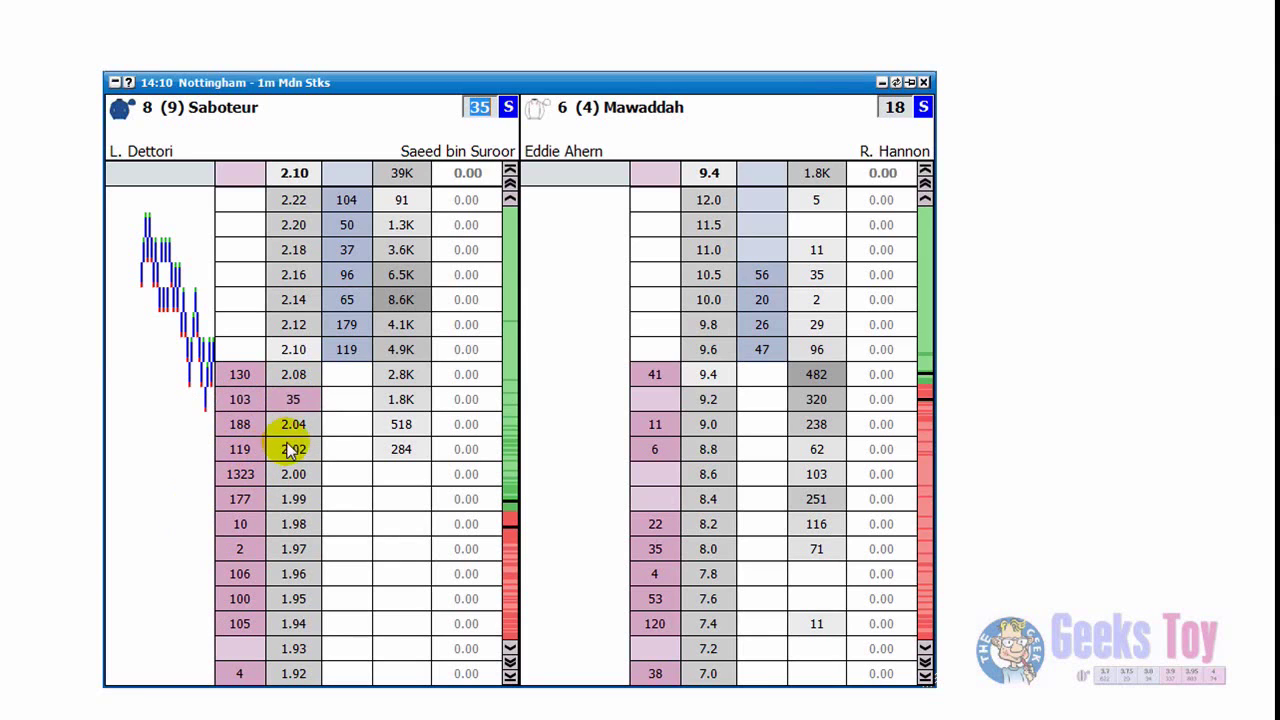
pyautogui.click(478, 118)
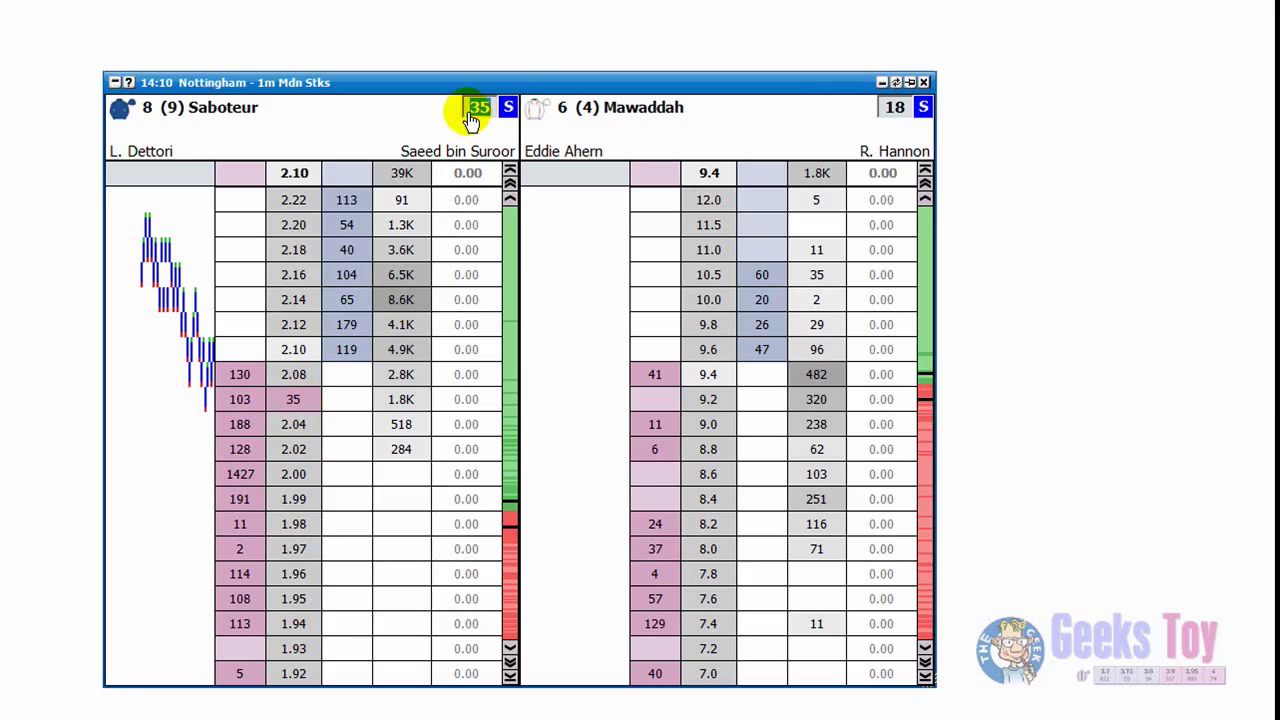
pyautogui.click(476, 118)
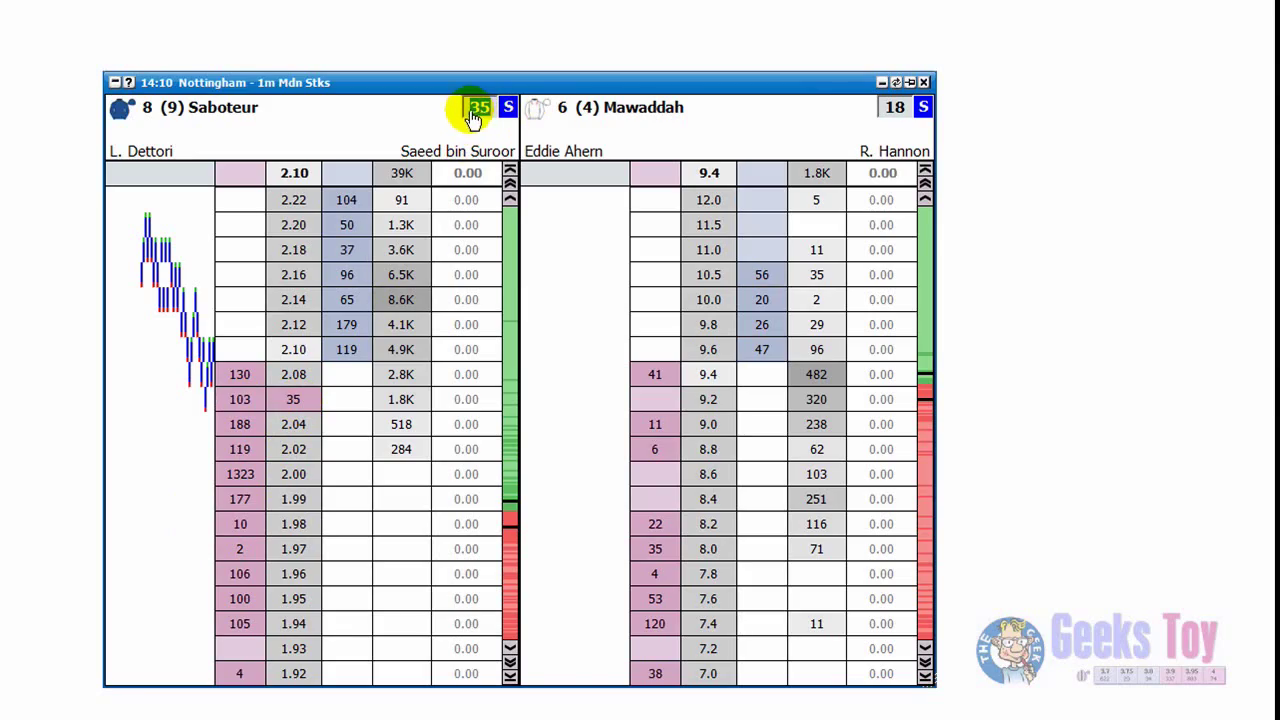